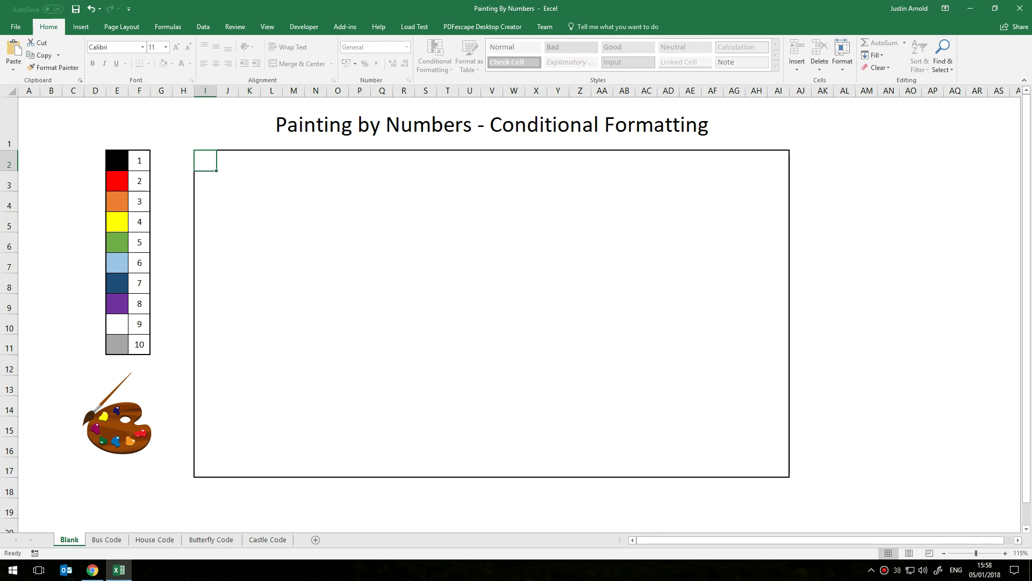
Enter 2 in cells K5, T5, Y8, V13, L14 and N10 of the blank painting canvas
{"action": "left_click", "coordinate": [249, 218]}
{"action": "type", "text": "2"}
{"action": "left_click", "coordinate": [438, 215]}
{"action": "type", "text": "2"}
{"action": "left_click", "coordinate": [557, 283]}
{"action": "type", "text": "2"}
{"action": "left_click", "coordinate": [494, 382]}
{"action": "type", "text": "2"}
{"action": "left_click", "coordinate": [270, 399]}
{"action": "type", "text": "2"}
{"action": "left_click", "coordinate": [315, 321]}
{"action": "type", "text": "2"}
{"action": "left_click", "coordinate": [429, 303]}
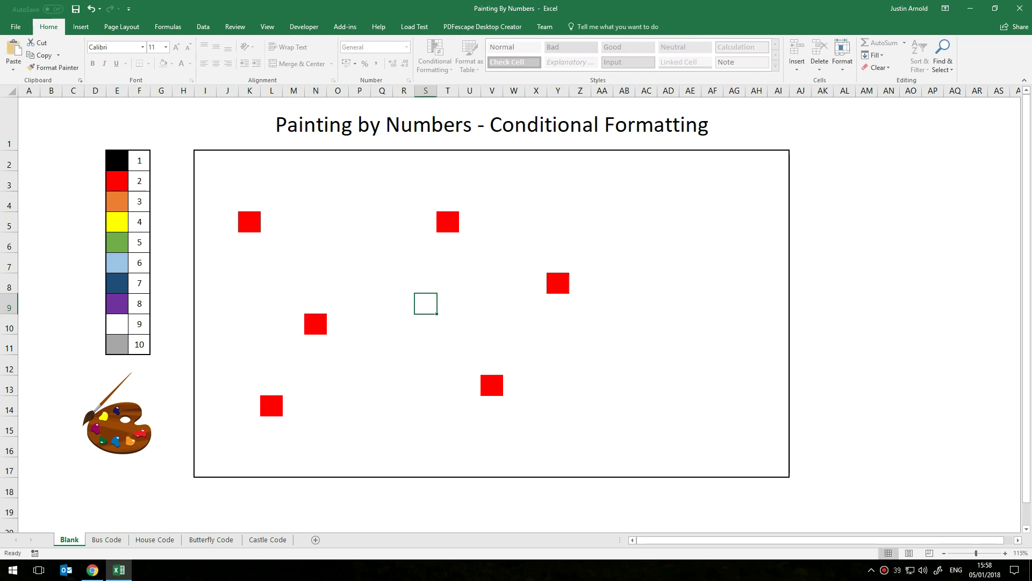
Enter 5 in cells O5, Z5, AF7, AC12, U11 and P14 of the painting canvas
{"action": "left_click", "coordinate": [338, 222]}
{"action": "type", "text": "5"}
{"action": "left_click", "coordinate": [581, 222]}
{"action": "type", "text": "5"}
{"action": "left_click", "coordinate": [713, 272]}
{"action": "type", "text": "5"}
{"action": "left_click", "coordinate": [642, 367]}
{"action": "type", "text": "5"}
{"action": "left_click", "coordinate": [470, 344]}
{"action": "type", "text": "5"}
{"action": "left_click", "coordinate": [357, 409]}
{"action": "type", "text": "5"}
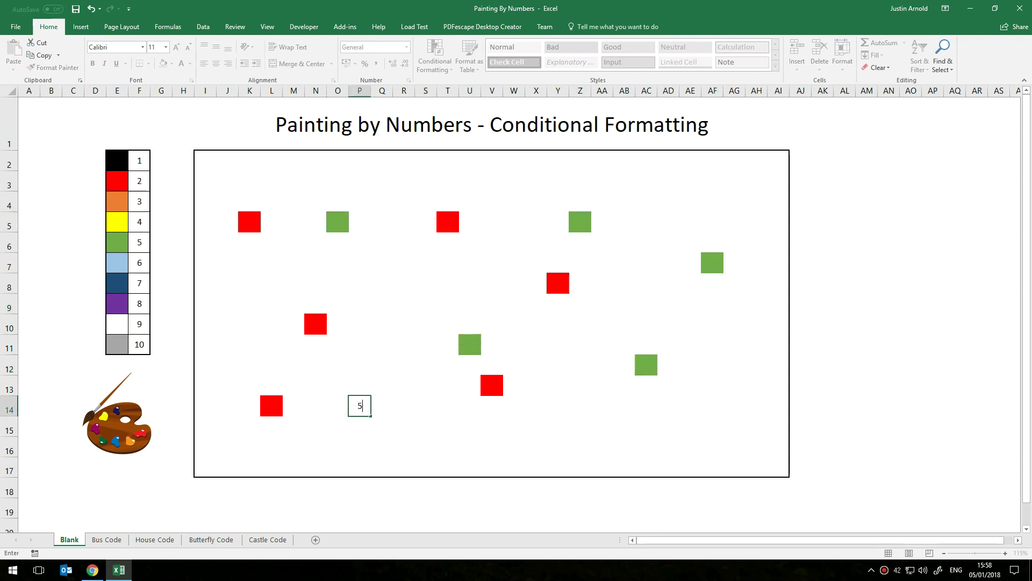
{"action": "left_click", "coordinate": [381, 323]}
Copy the number grid I2:AI17 from the Castle Code sheet and paste it into the Blank sheet at I2
{"action": "left_click", "coordinate": [267, 539]}
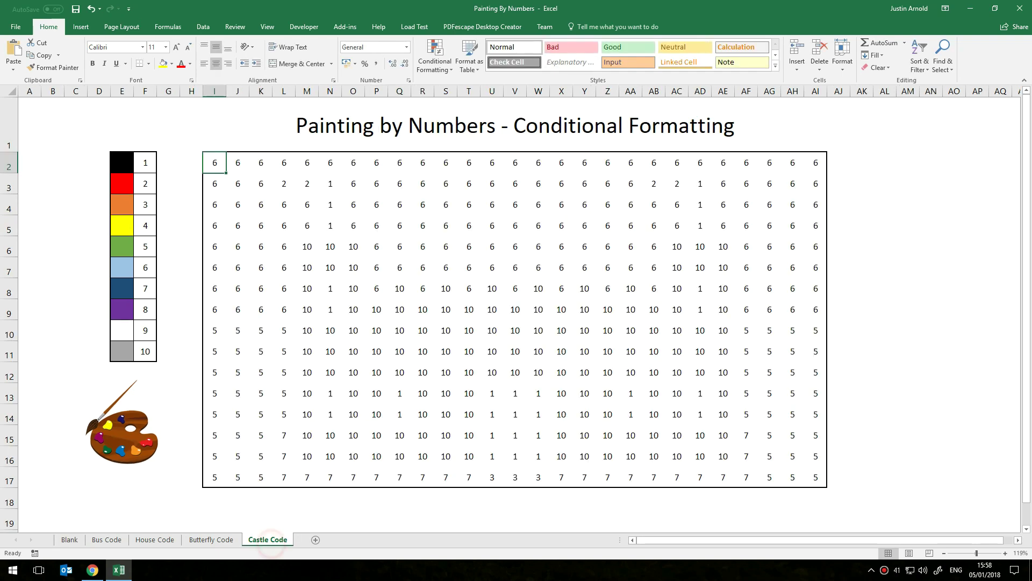
{"action": "left_click_drag", "start_coordinate": [214, 162], "coordinate": [815, 477]}
{"action": "key", "text": "ctrl+c"}
{"action": "left_click", "coordinate": [69, 539]}
{"action": "left_click", "coordinate": [200, 159]}
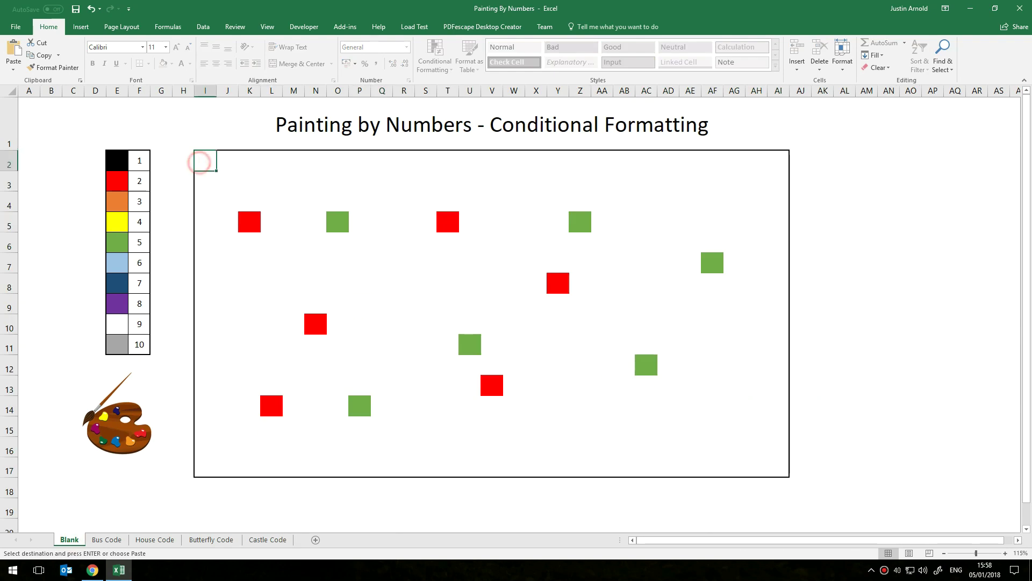
{"action": "key", "text": "ctrl+v"}
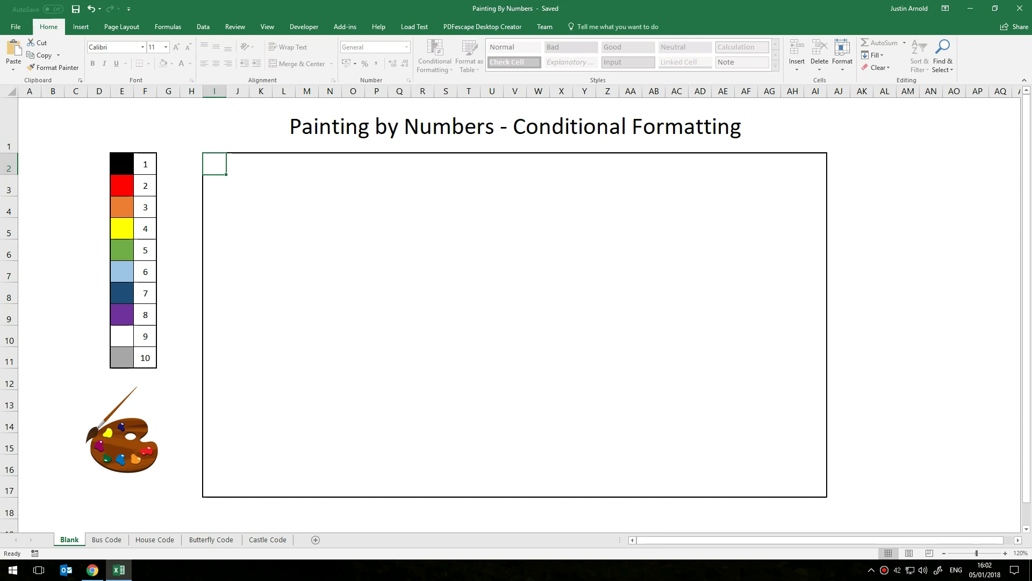
Paint the castle on the cleared Blank canvas by copying the Castle Code numbers in I2:AI17 onto it
{"action": "left_click", "coordinate": [267, 540]}
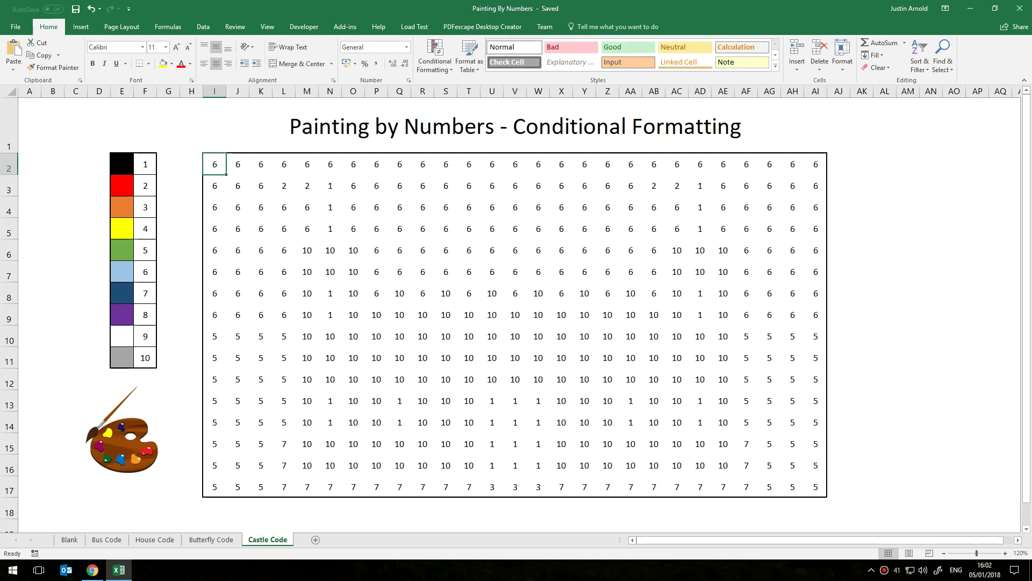
{"action": "mouse_move", "coordinate": [215, 164]}
{"action": "left_mouse_down"}
{"action": "mouse_move", "coordinate": [746, 465]}
{"action": "mouse_move", "coordinate": [816, 487]}
{"action": "left_mouse_up"}
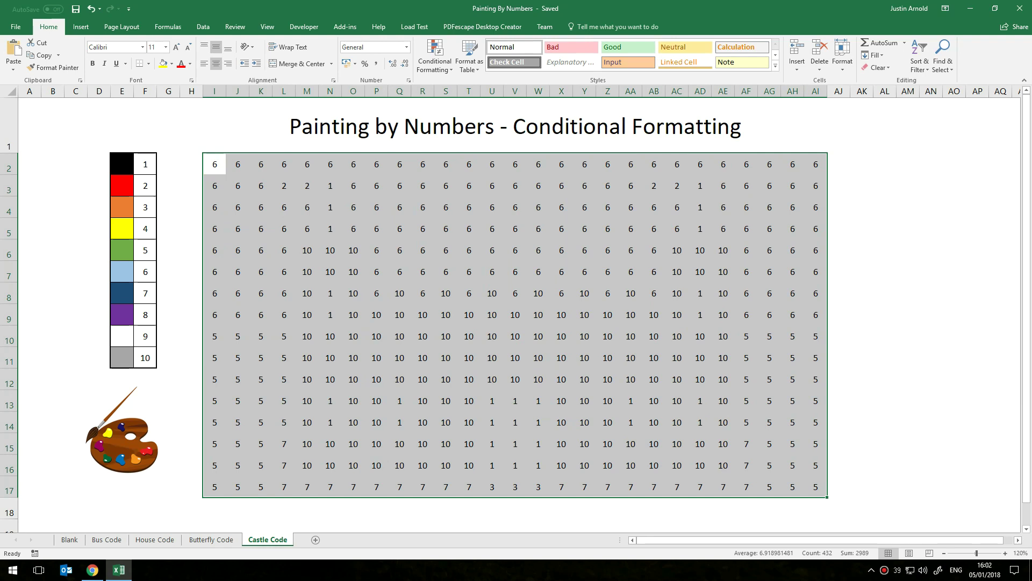
{"action": "key", "text": "ctrl+c"}
{"action": "key", "text": "ctrl+Page_Up"}
{"action": "key", "text": "ctrl+Page_Up"}
{"action": "key", "text": "ctrl+Page_Up"}
{"action": "key", "text": "ctrl+Page_Up"}
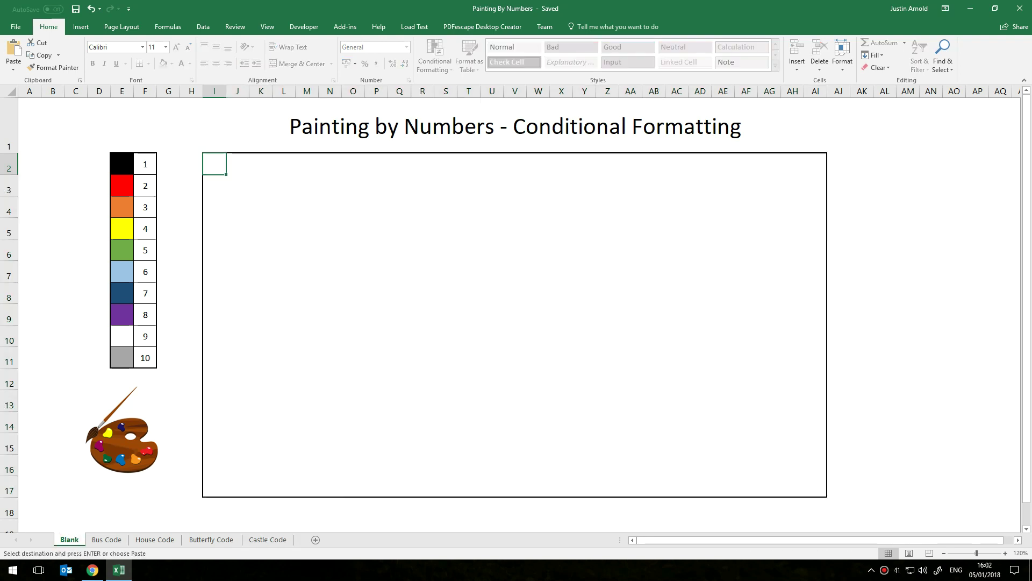
{"action": "key", "text": "ctrl+v"}
{"action": "left_click", "coordinate": [329, 228]}
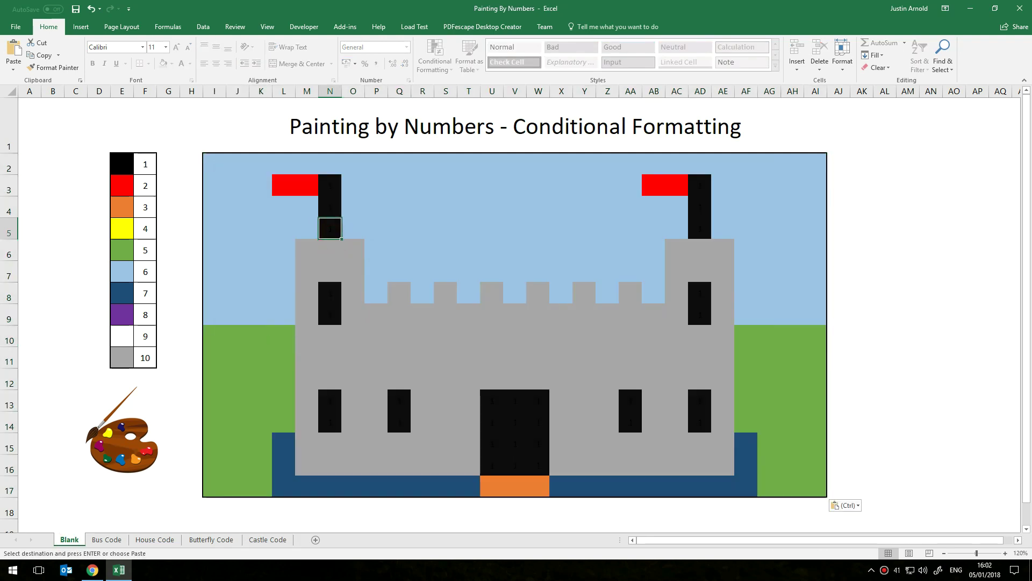
Replace the castle on the Blank sheet with the number grid I2:AI17 copied from the Butterfly Code sheet
{"action": "left_click", "coordinate": [207, 540]}
{"action": "left_click_drag", "start_coordinate": [214, 164], "coordinate": [793, 467]}
{"action": "key", "text": "ctrl+c"}
{"action": "key", "text": "ctrl+Page_Up"}
{"action": "key", "text": "ctrl+Page_Up"}
{"action": "key", "text": "ctrl+Page_Up"}
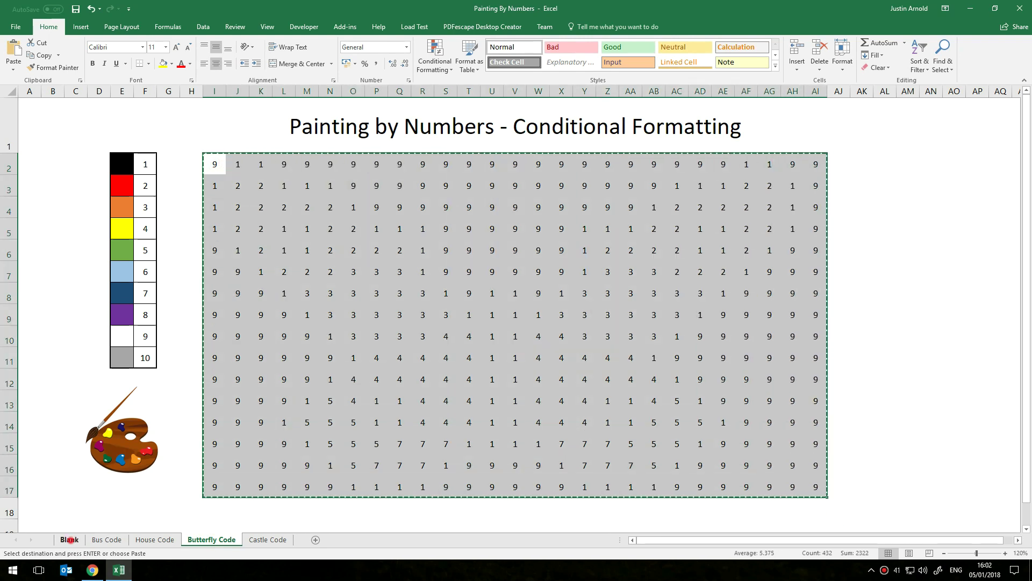
{"action": "left_click", "coordinate": [209, 164]}
{"action": "key", "text": "ctrl+v"}
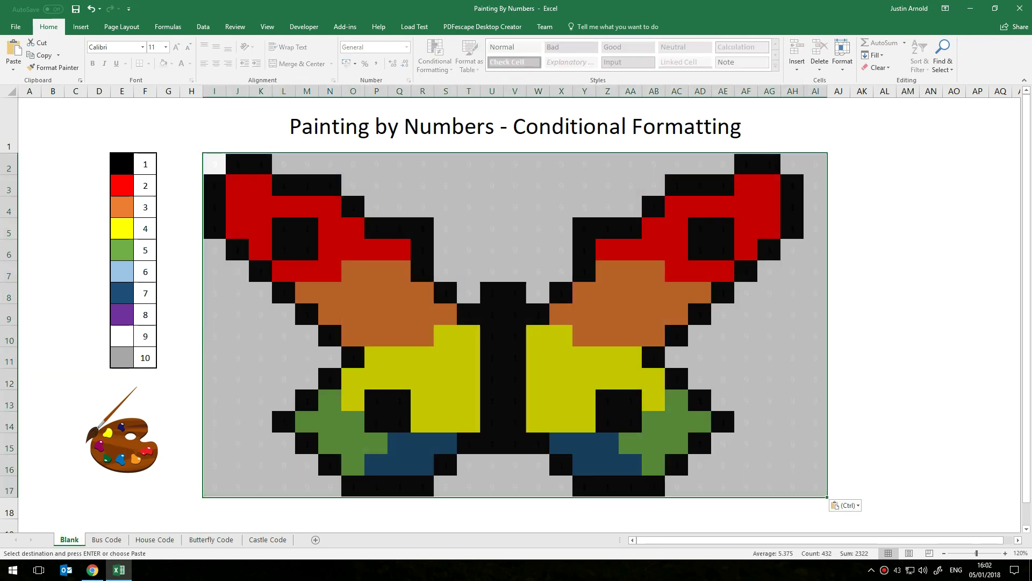
Replace the butterfly on the Blank sheet with the number grid I2:AI17 copied from the House Code sheet
{"action": "left_click", "coordinate": [155, 539]}
{"action": "mouse_move", "coordinate": [214, 164]}
{"action": "left_mouse_down"}
{"action": "mouse_move", "coordinate": [769, 444]}
{"action": "mouse_move", "coordinate": [816, 487]}
{"action": "left_mouse_up"}
{"action": "key", "text": "ctrl+c"}
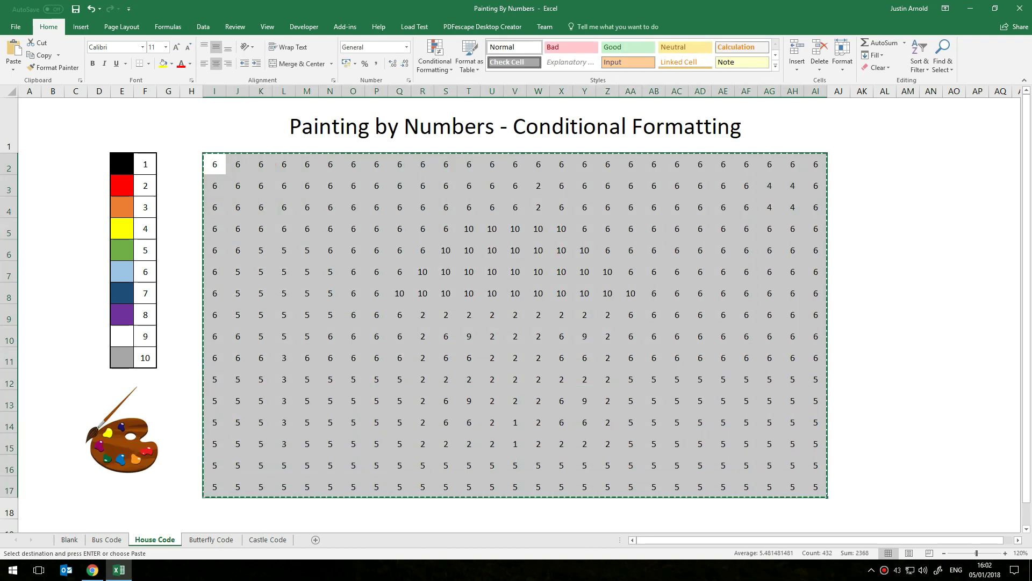
{"action": "left_click", "coordinate": [70, 539]}
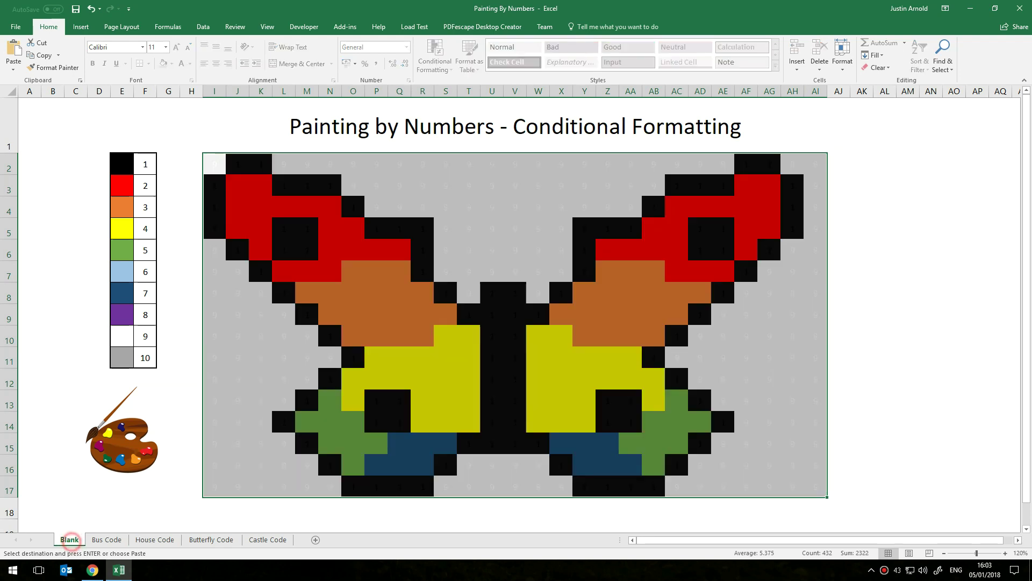
{"action": "key", "text": "ctrl+v"}
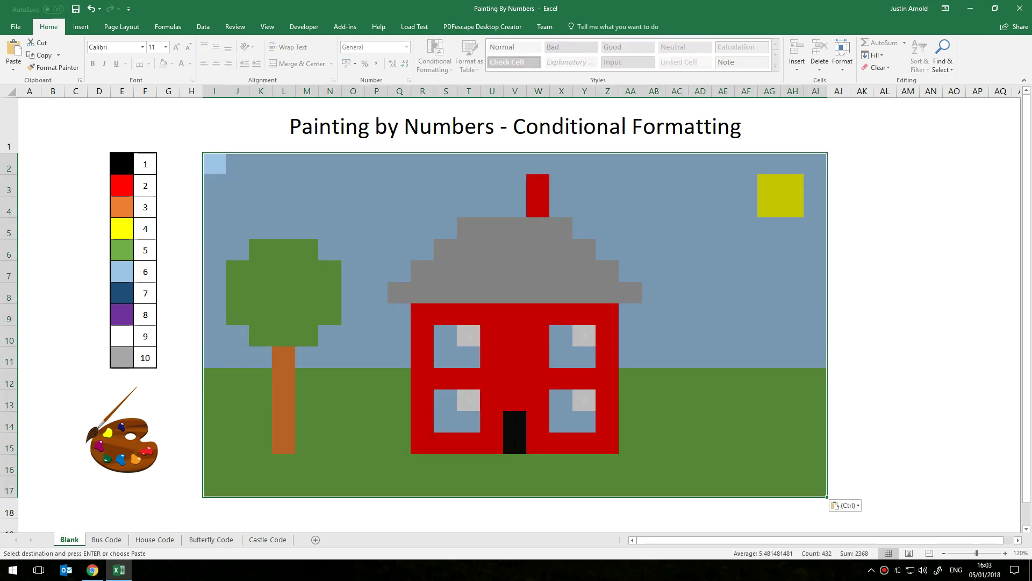
Replace the house on the Blank sheet with the number grid I2:AI17 copied from the Bus Code sheet
{"action": "left_click", "coordinate": [107, 540]}
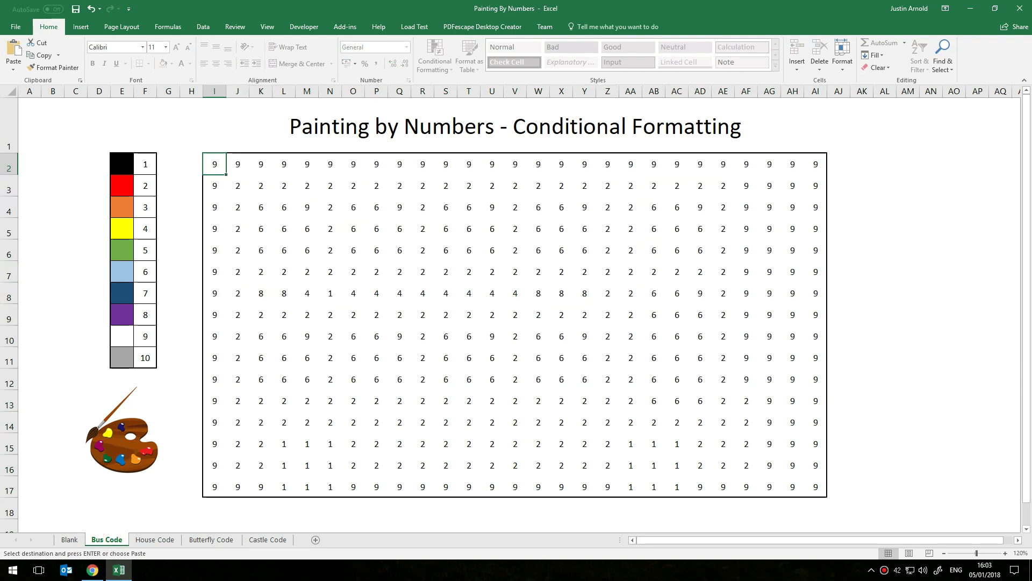
{"action": "left_click_drag", "start_coordinate": [214, 164], "coordinate": [816, 487]}
{"action": "key", "text": "ctrl+c"}
{"action": "left_click", "coordinate": [70, 540]}
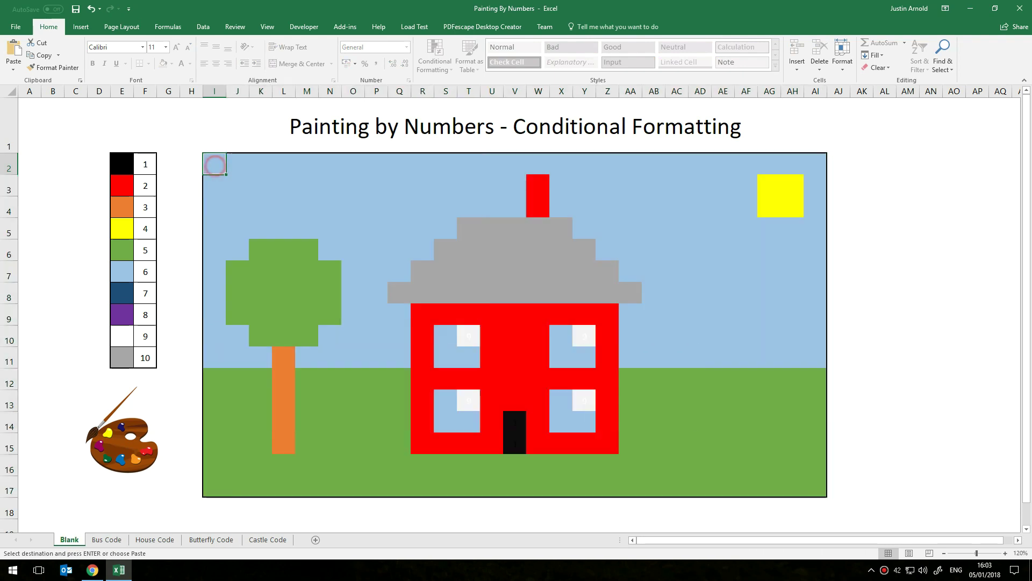
{"action": "key", "text": "ctrl+v"}
{"action": "left_click", "coordinate": [215, 165]}
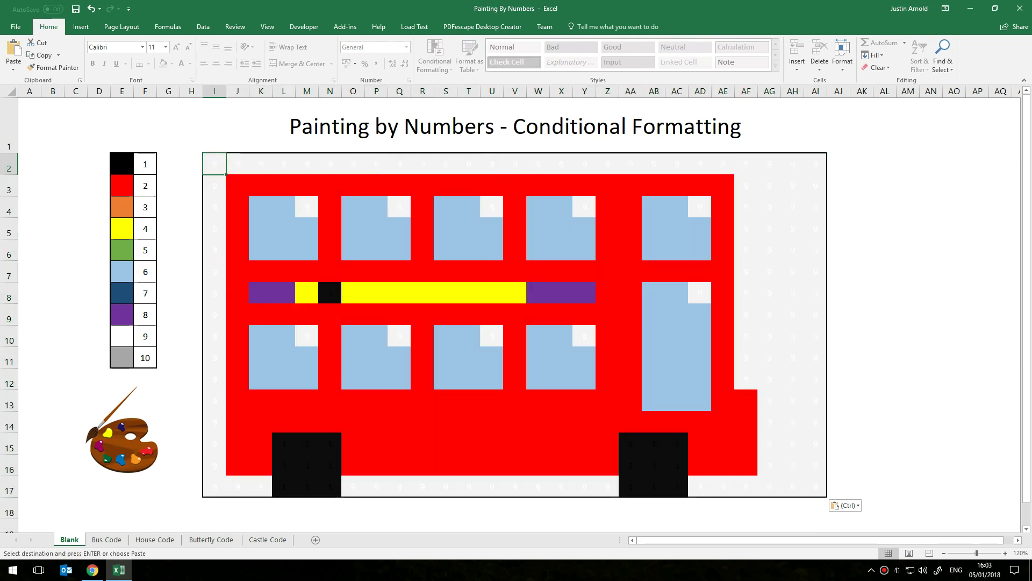
Create a new blank workbook and narrow all its columns so the cells become small and roughly square
{"action": "key", "text": "ctrl+n"}
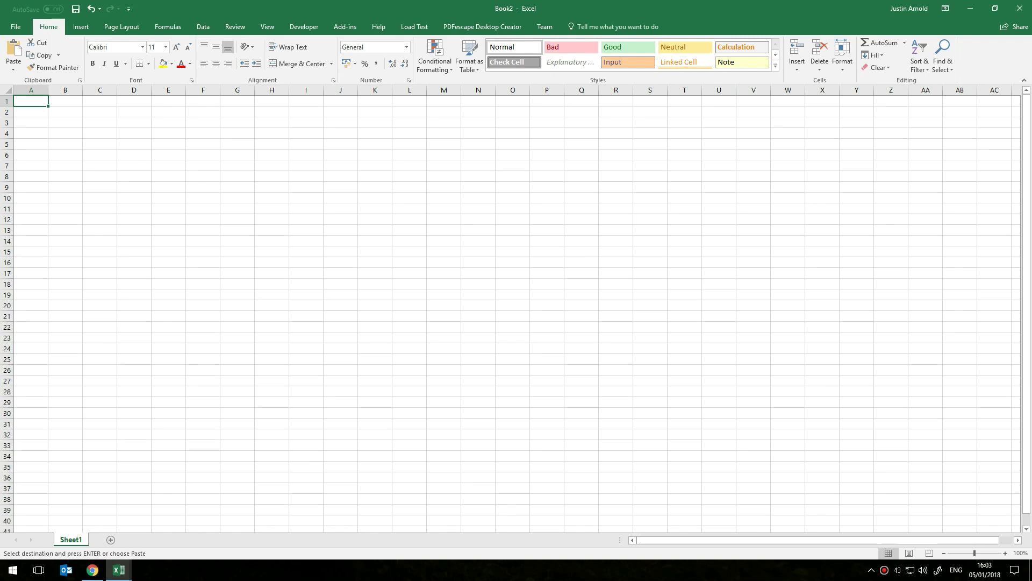
{"action": "scroll", "coordinate": [511, 309], "scroll_direction": "up", "scroll_amount": 3}
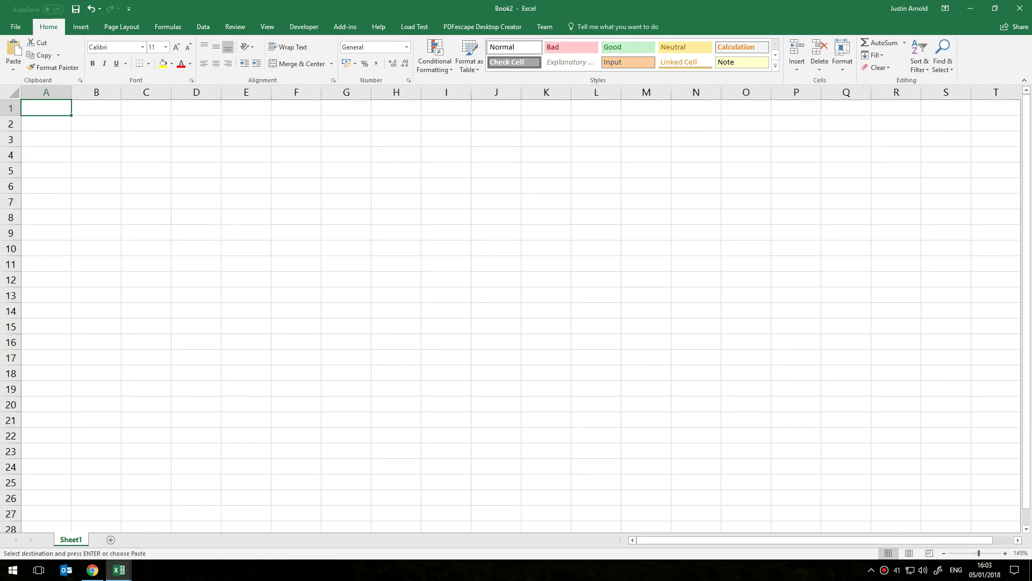
{"action": "left_click", "coordinate": [12, 92]}
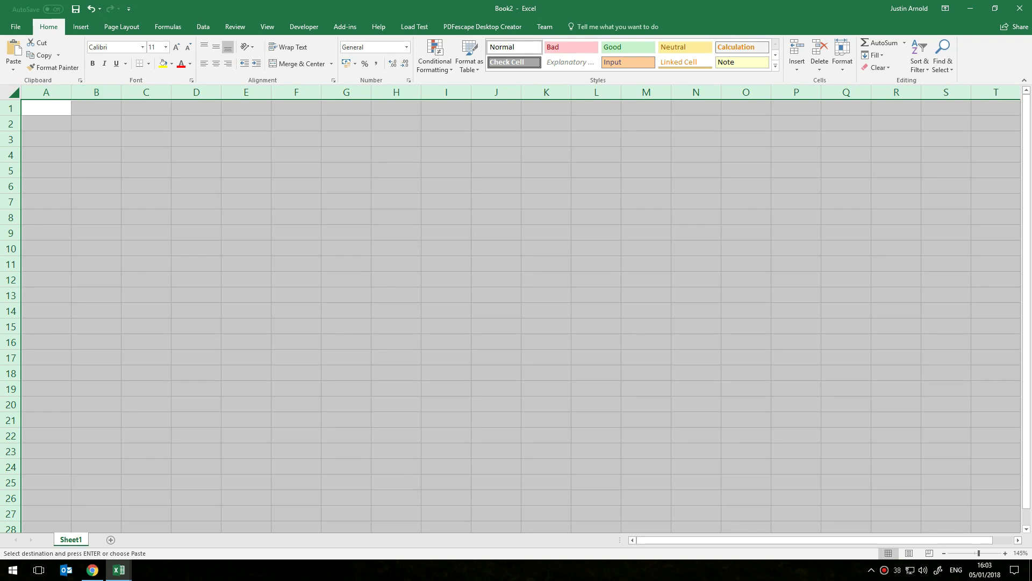
{"action": "left_click", "coordinate": [87, 135]}
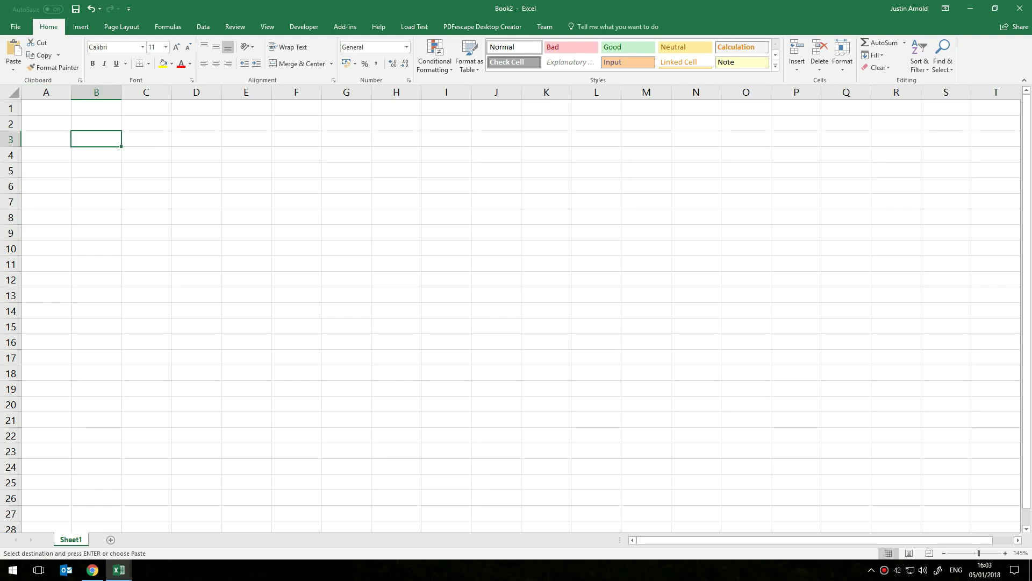
{"action": "left_click", "coordinate": [10, 92]}
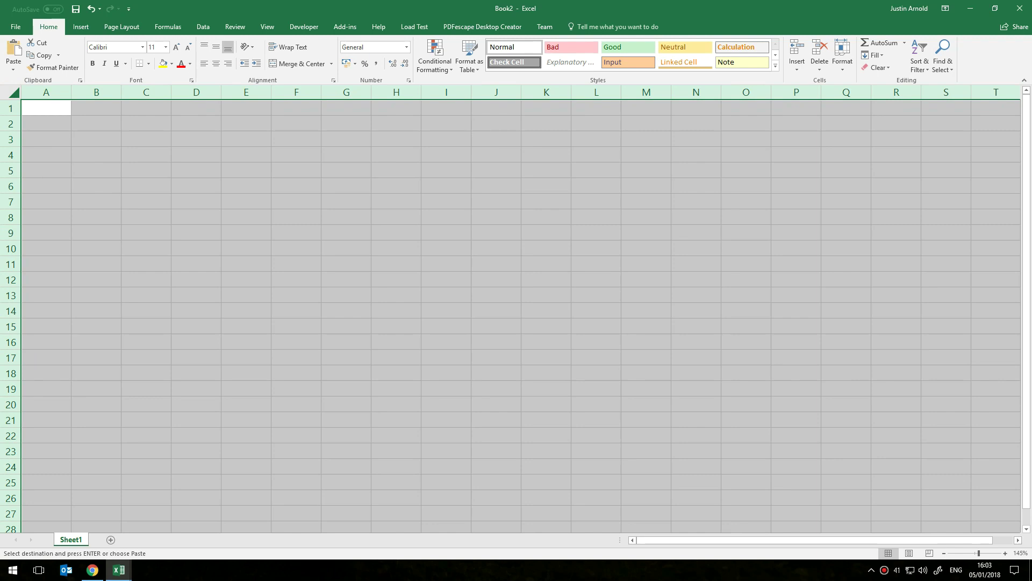
{"action": "left_click_drag", "start_coordinate": [321, 92], "coordinate": [346, 92]}
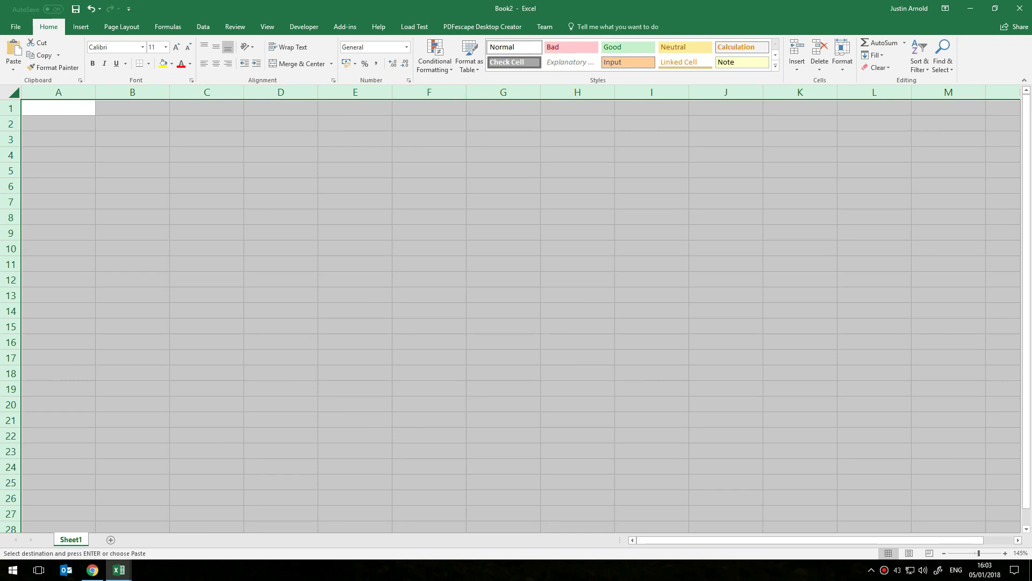
{"action": "left_click_drag", "start_coordinate": [392, 92], "coordinate": [335, 92]}
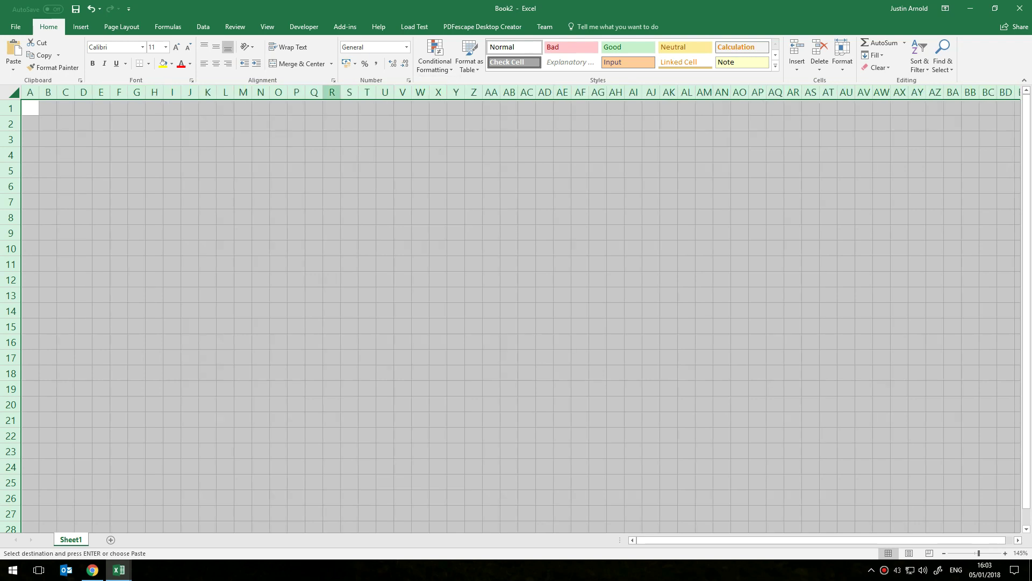
{"action": "left_click", "coordinate": [261, 139]}
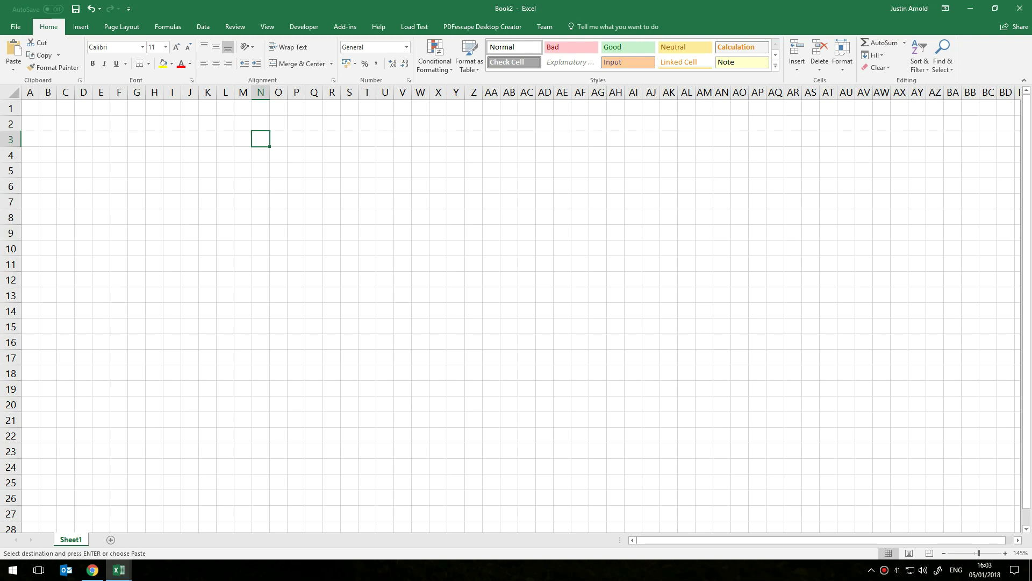
Enter 1 in E3 and centre the contents of all cells horizontally and vertically
{"action": "left_click", "coordinate": [101, 139]}
{"action": "type", "text": "1"}
{"action": "left_click", "coordinate": [103, 153]}
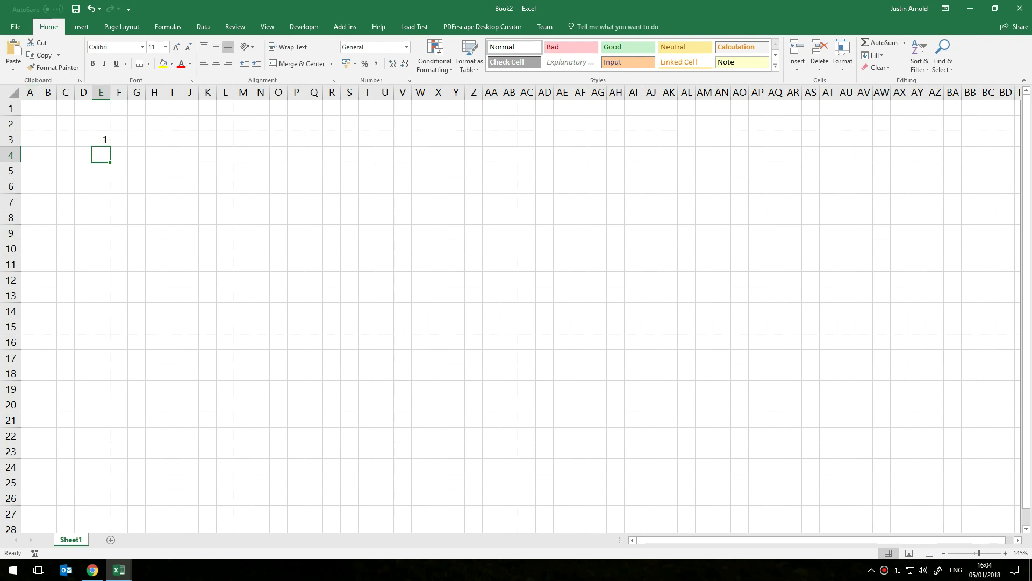
{"action": "key", "text": "ctrl+a"}
{"action": "left_click", "coordinate": [215, 46]}
{"action": "left_click", "coordinate": [215, 64]}
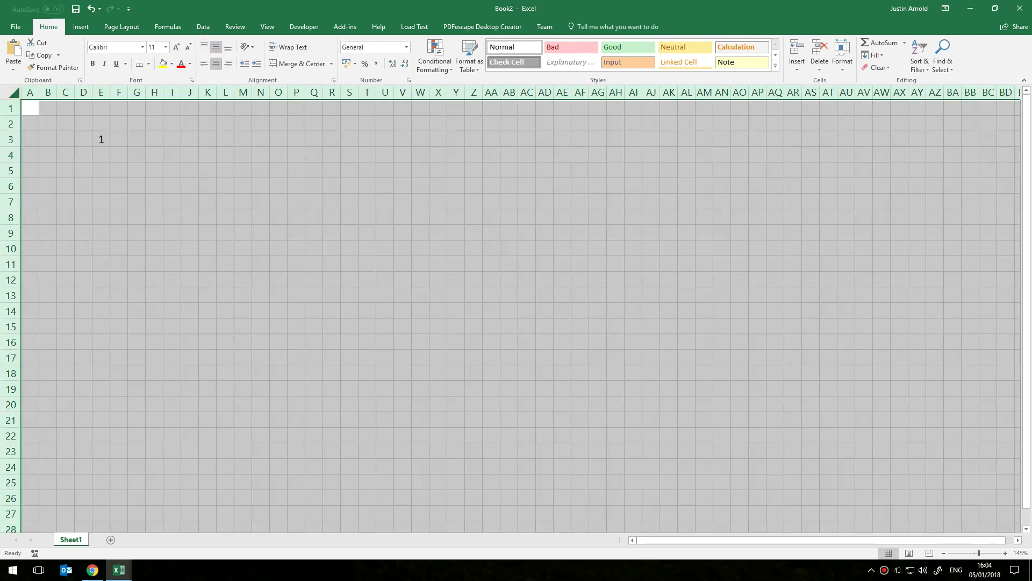
Continue the colour key by entering the numbers 2 to 10 down cells E4 to E12
{"action": "left_click_drag", "start_coordinate": [103, 137], "coordinate": [155, 156]}
{"action": "left_click", "coordinate": [104, 137]}
{"action": "left_click", "coordinate": [102, 154]}
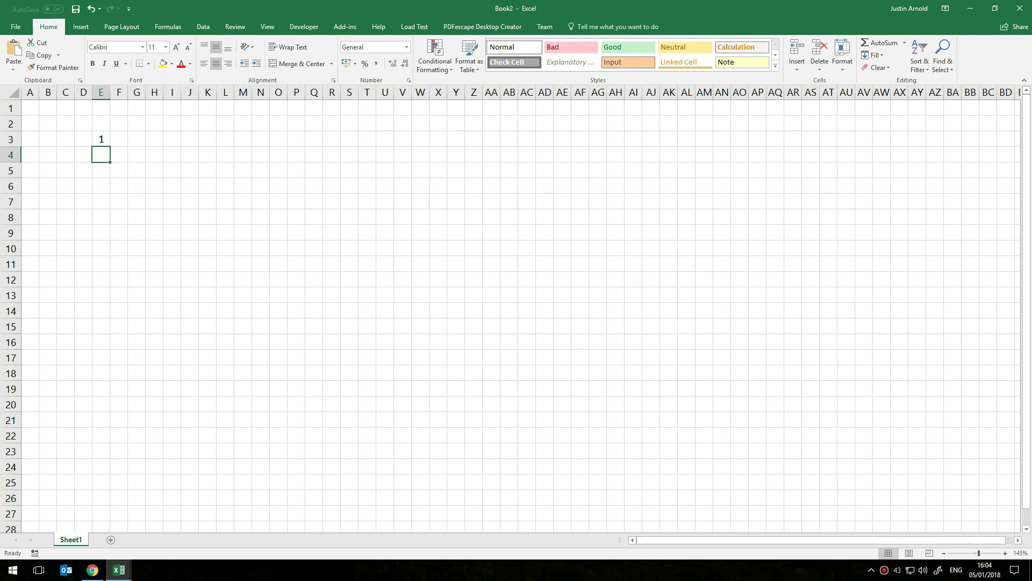
{"action": "type", "text": "2 3"}
{"action": "key", "text": "Return"}
{"action": "type", "text": "4"}
{"action": "key", "text": "Return"}
{"action": "type", "text": "5"}
{"action": "key", "text": "Return"}
{"action": "type", "text": "6"}
{"action": "key", "text": "Return"}
{"action": "type", "text": "7"}
{"action": "key", "text": "Return"}
{"action": "type", "text": "8"}
{"action": "key", "text": "Return"}
{"action": "type", "text": "9 10"}
{"action": "key", "text": "Return"}
Fill cell D3, beside number 1 of the colour key, with black
{"action": "left_click", "coordinate": [83, 139]}
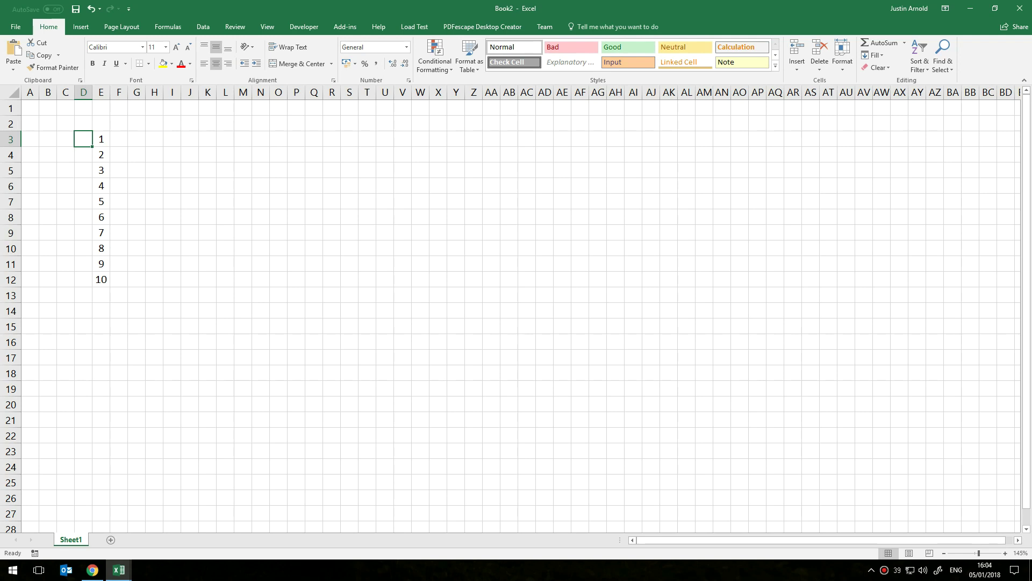
{"action": "left_click", "coordinate": [102, 140]}
{"action": "left_click", "coordinate": [87, 140]}
{"action": "left_click", "coordinate": [87, 154]}
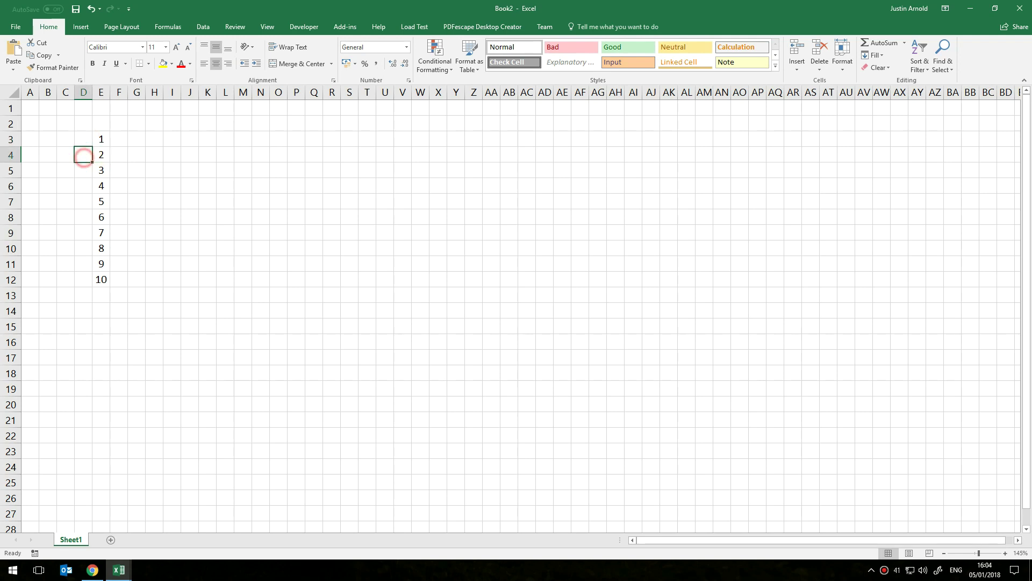
{"action": "left_click", "coordinate": [85, 139]}
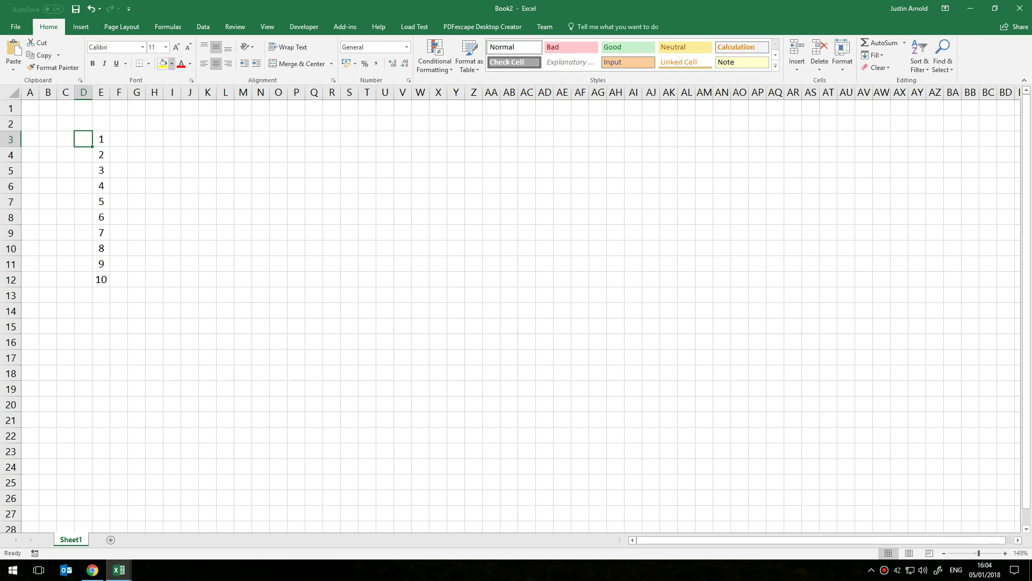
{"action": "left_click", "coordinate": [171, 64]}
{"action": "left_click", "coordinate": [172, 88]}
Fill key cell D4 with standard red and D5 with standard green
{"action": "left_click", "coordinate": [87, 155]}
{"action": "left_click", "coordinate": [172, 63]}
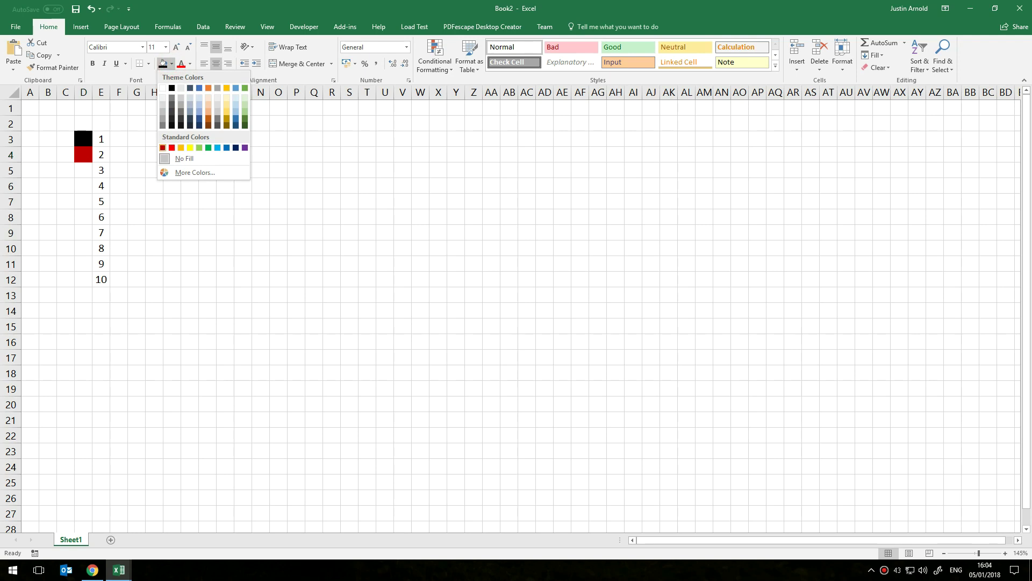
{"action": "left_click", "coordinate": [172, 147]}
{"action": "left_click", "coordinate": [84, 170]}
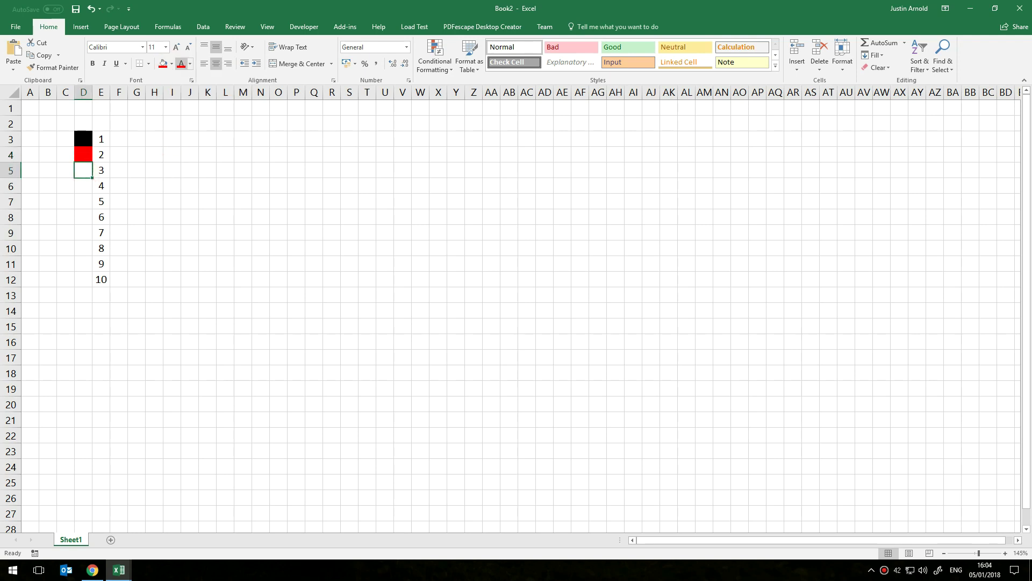
{"action": "left_click", "coordinate": [172, 63]}
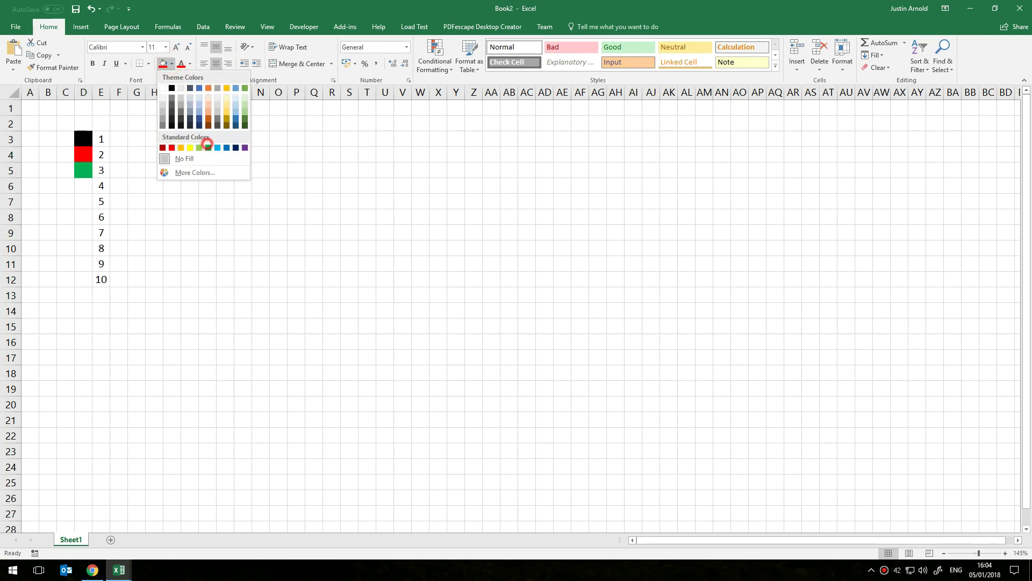
{"action": "left_click", "coordinate": [208, 148]}
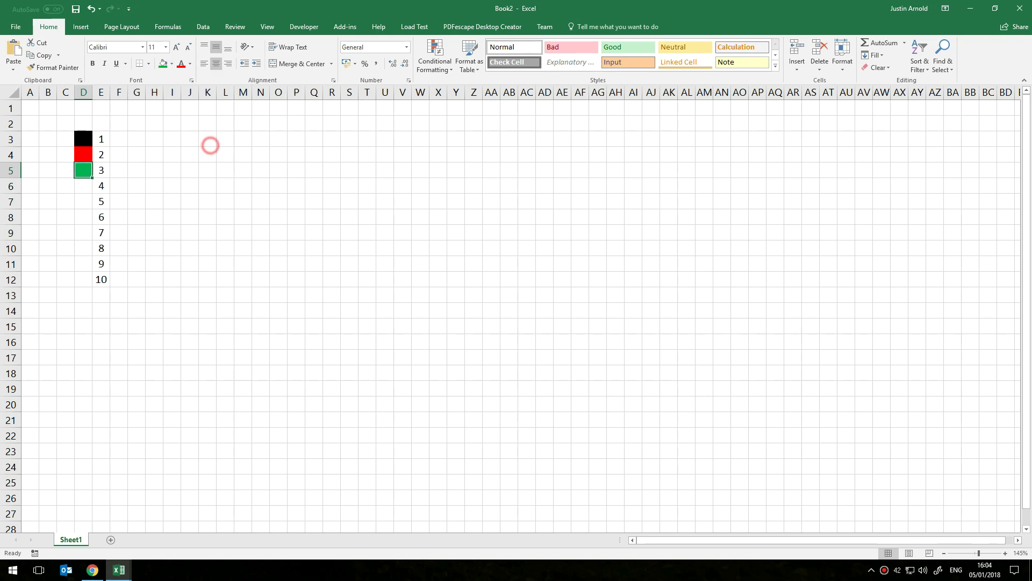
Fill key cell D6, beside number 4, with standard light blue and move on to D7
{"action": "left_click", "coordinate": [83, 187]}
{"action": "left_click", "coordinate": [172, 63]}
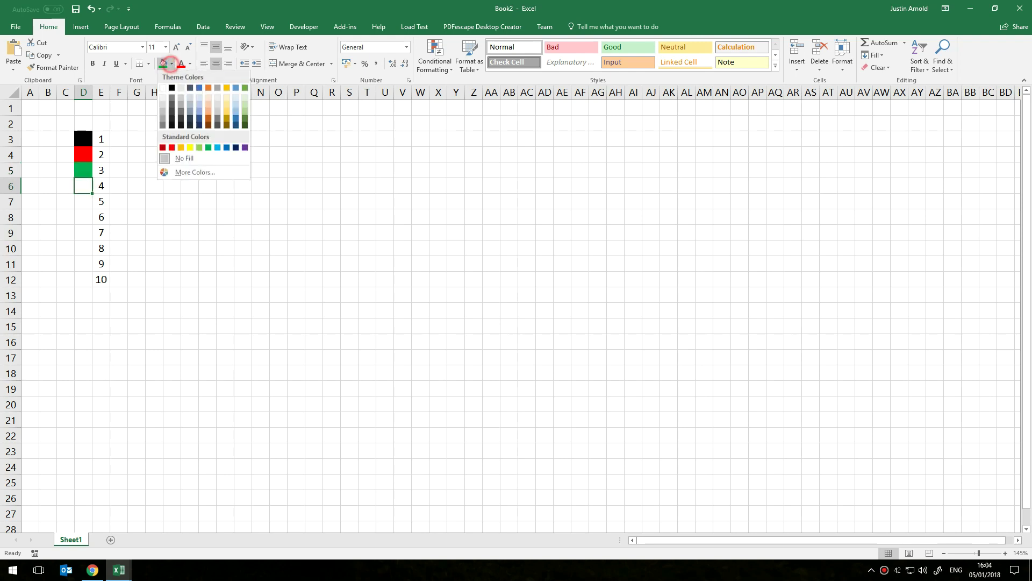
{"action": "left_click", "coordinate": [217, 147]}
{"action": "left_click", "coordinate": [84, 201]}
{"action": "left_click", "coordinate": [172, 63]}
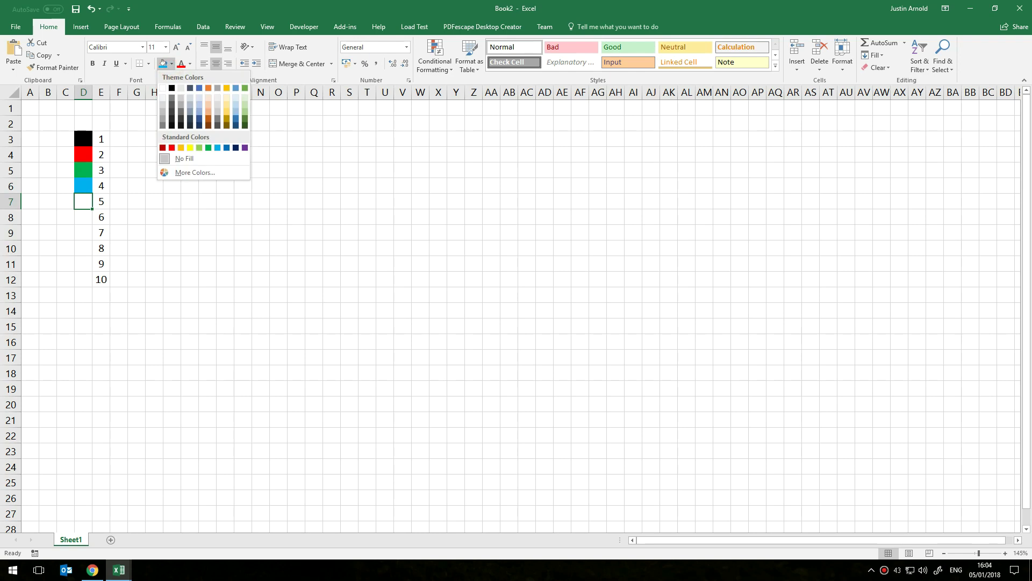
{"action": "left_click", "coordinate": [204, 174]}
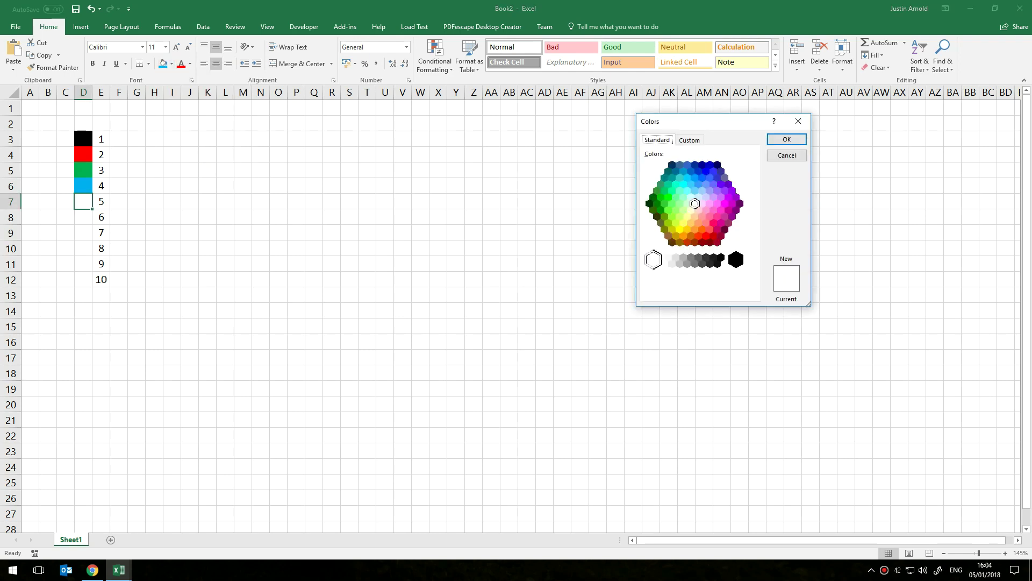
{"action": "left_click_drag", "start_coordinate": [691, 120], "coordinate": [357, 121]}
{"action": "left_click", "coordinate": [355, 141]}
{"action": "left_click_drag", "start_coordinate": [340, 204], "coordinate": [330, 175]}
{"action": "left_click_drag", "start_coordinate": [358, 208], "coordinate": [325, 183]}
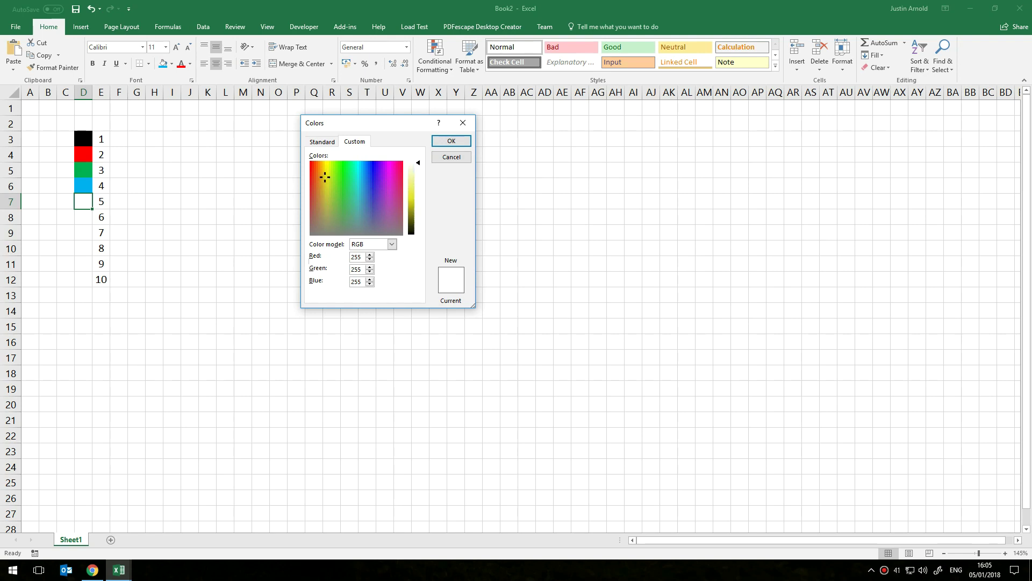
{"action": "left_click", "coordinate": [451, 157]}
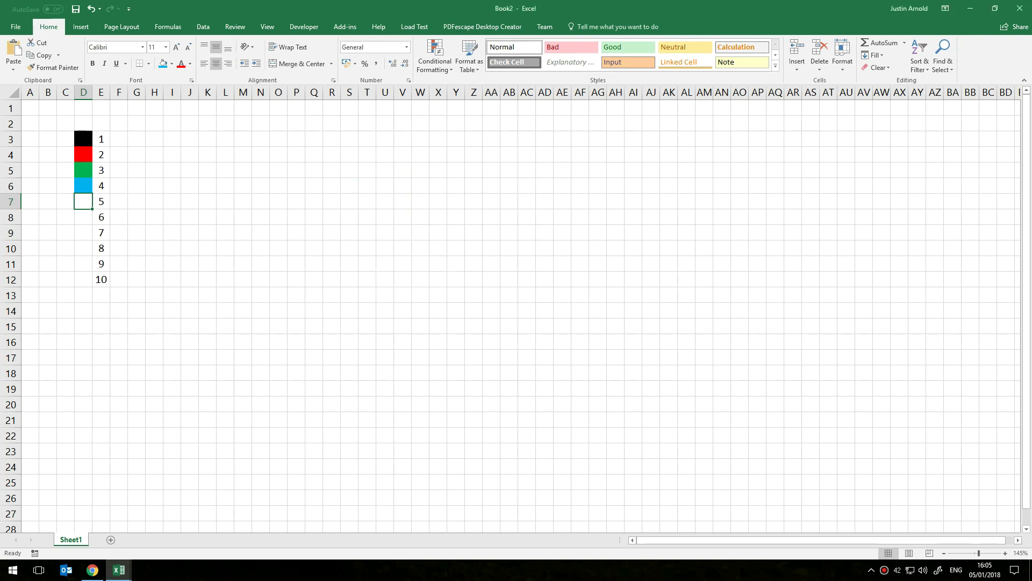
Fill key cell D7 with standard purple and D8 with the gold theme colour
{"action": "left_click", "coordinate": [172, 64]}
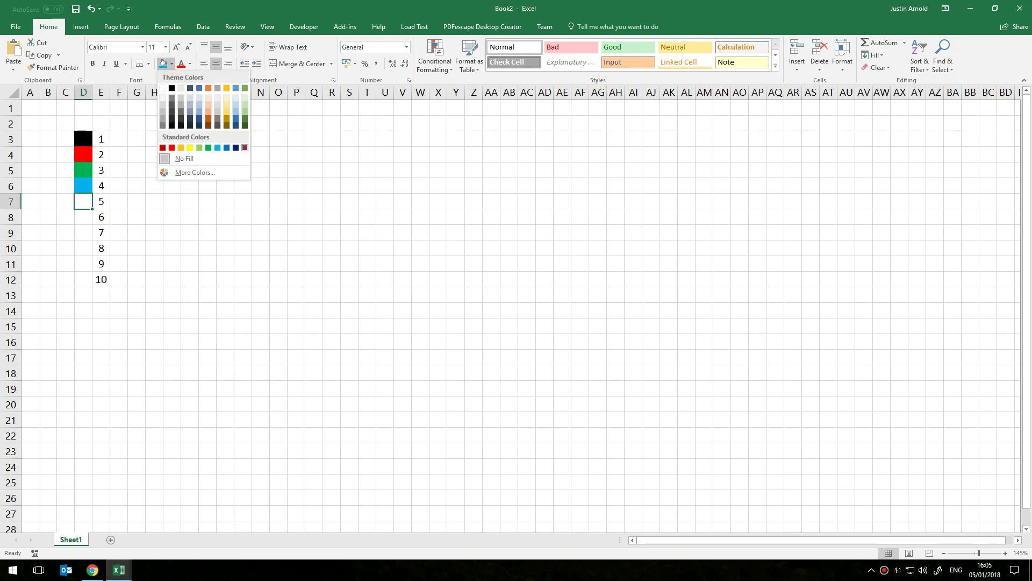
{"action": "left_click", "coordinate": [245, 147]}
{"action": "left_click", "coordinate": [86, 218]}
{"action": "left_click", "coordinate": [172, 63]}
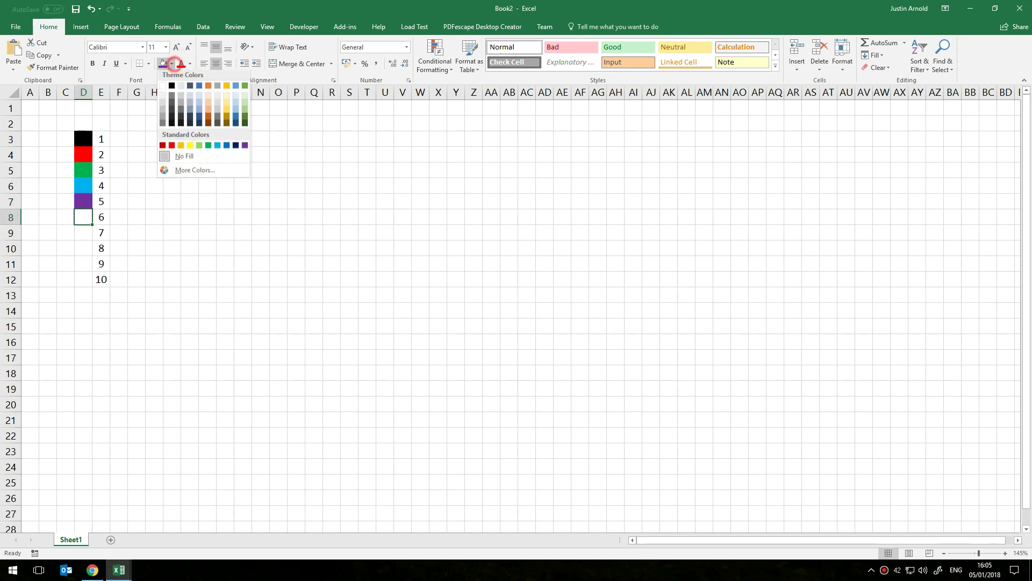
{"action": "left_click", "coordinate": [227, 88]}
Fill key cell D9 with mid grey and D10 with the darker orange theme shade
{"action": "left_click", "coordinate": [83, 232]}
{"action": "left_click", "coordinate": [172, 63]}
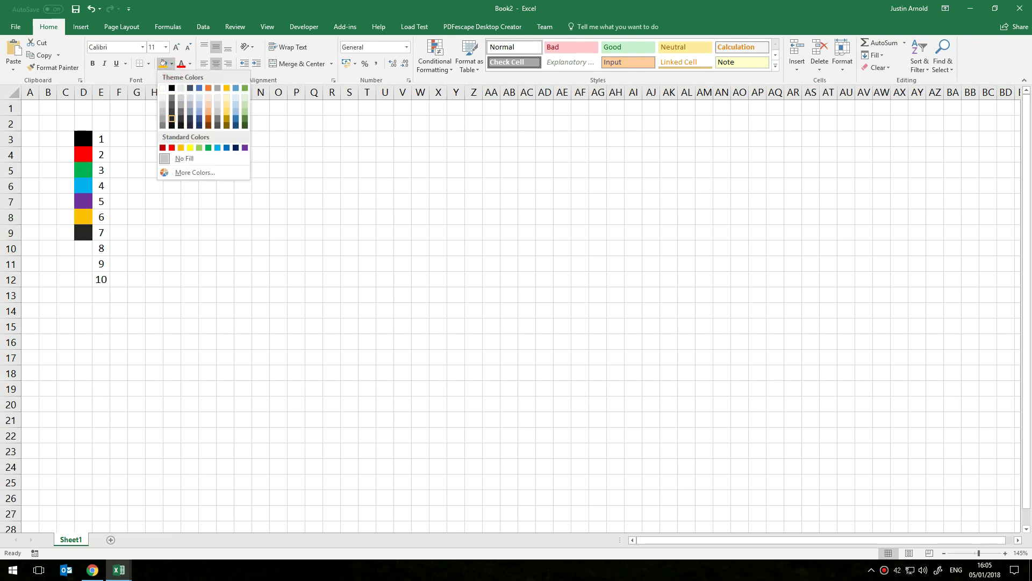
{"action": "left_click", "coordinate": [165, 128]}
{"action": "left_click", "coordinate": [83, 248]}
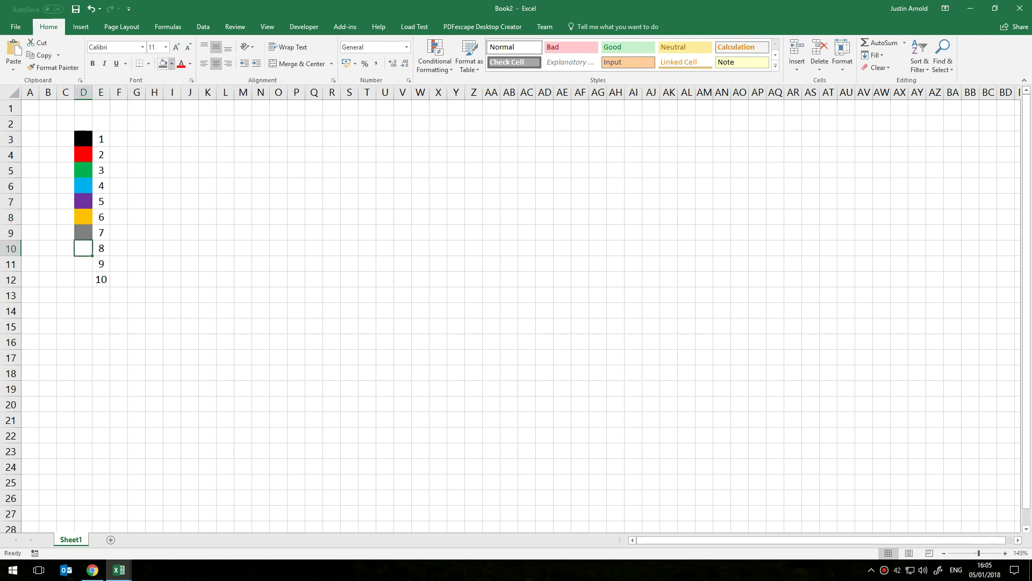
{"action": "left_click", "coordinate": [171, 64]}
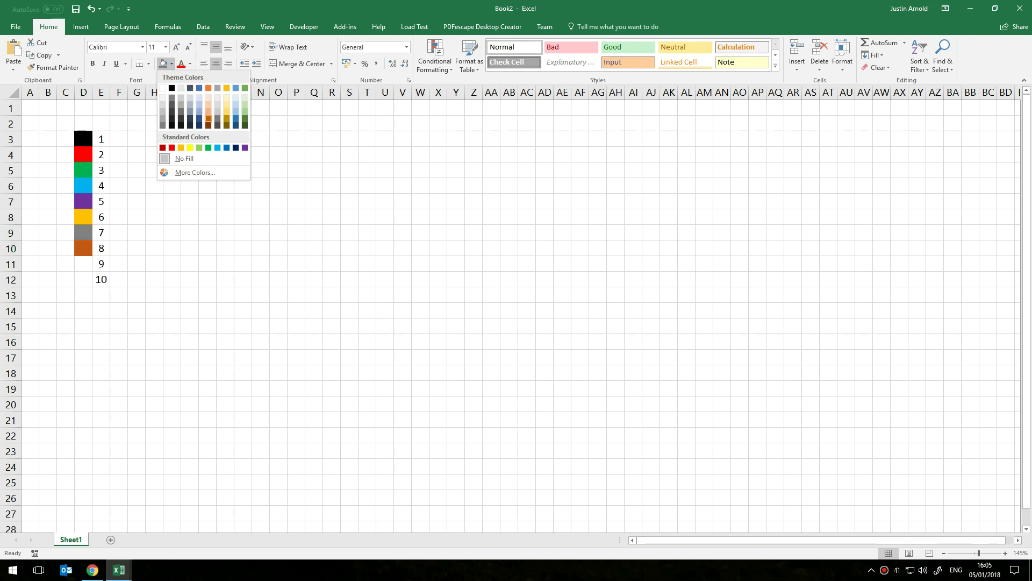
{"action": "left_click", "coordinate": [208, 119]}
Fill key cell D11 with standard light green and D12 with white
{"action": "left_click", "coordinate": [84, 264]}
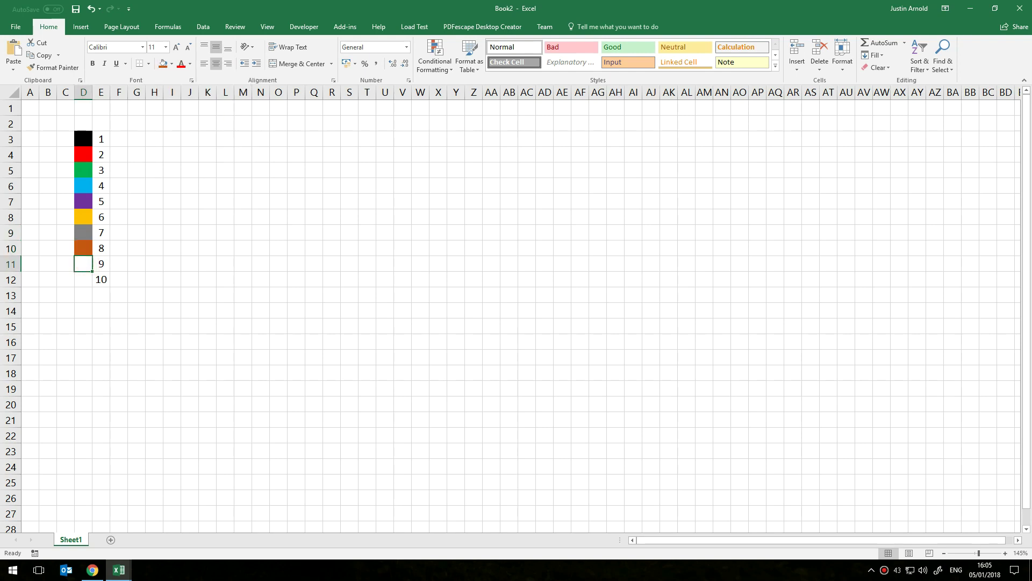
{"action": "left_click", "coordinate": [171, 64]}
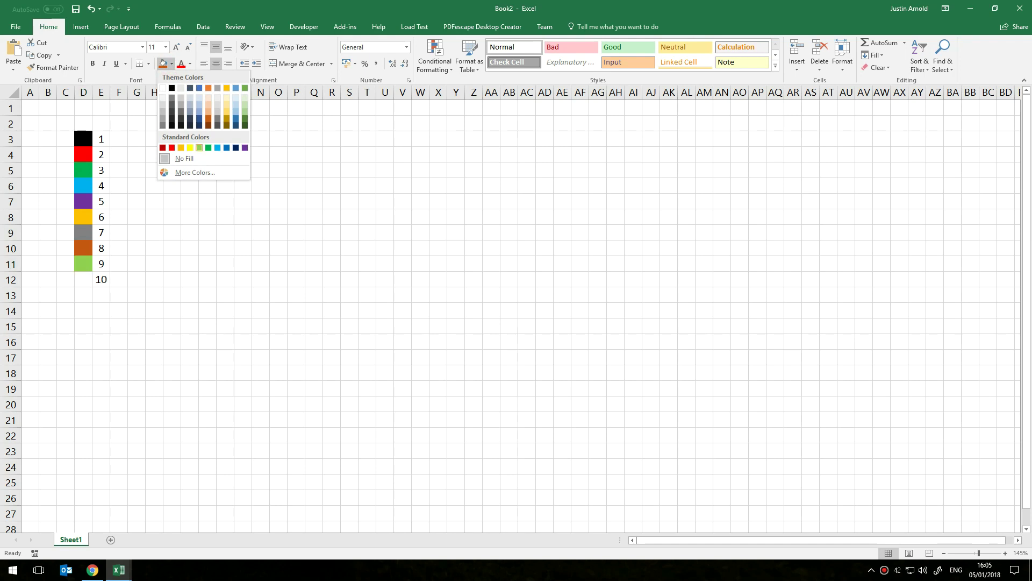
{"action": "left_click", "coordinate": [199, 148]}
{"action": "left_click", "coordinate": [84, 279]}
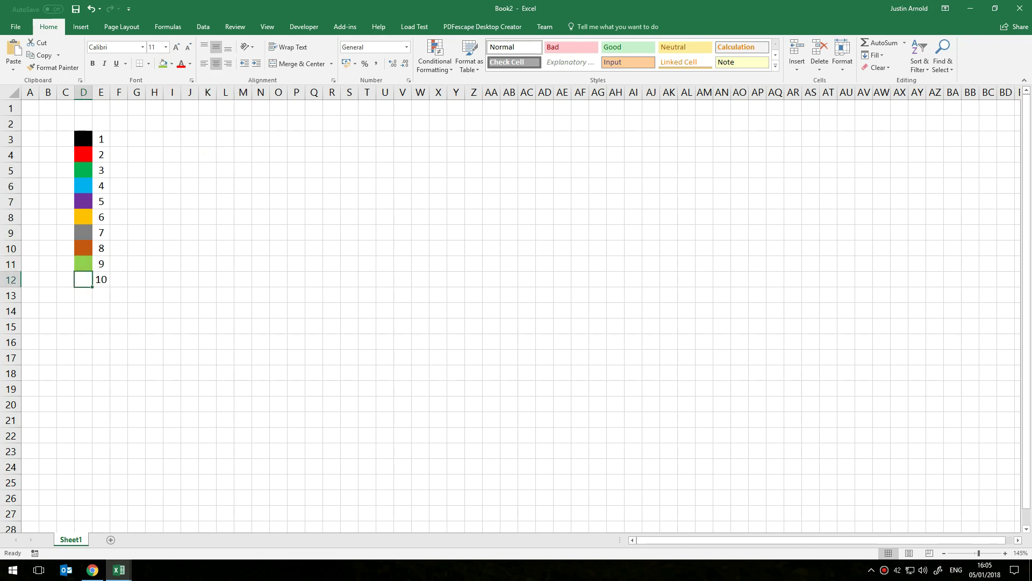
{"action": "left_click", "coordinate": [171, 64]}
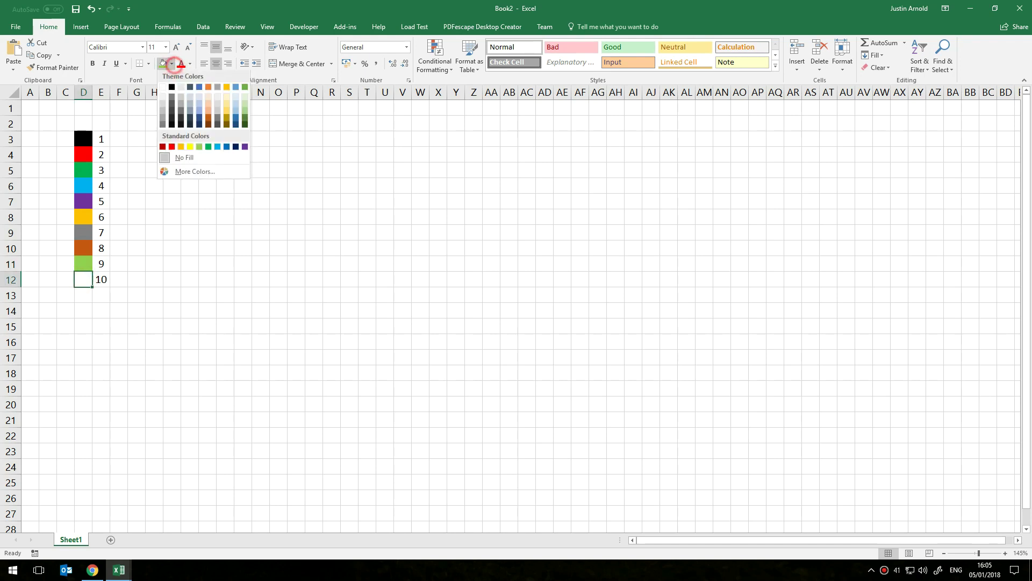
{"action": "left_click", "coordinate": [162, 88]}
{"action": "left_click", "coordinate": [137, 202]}
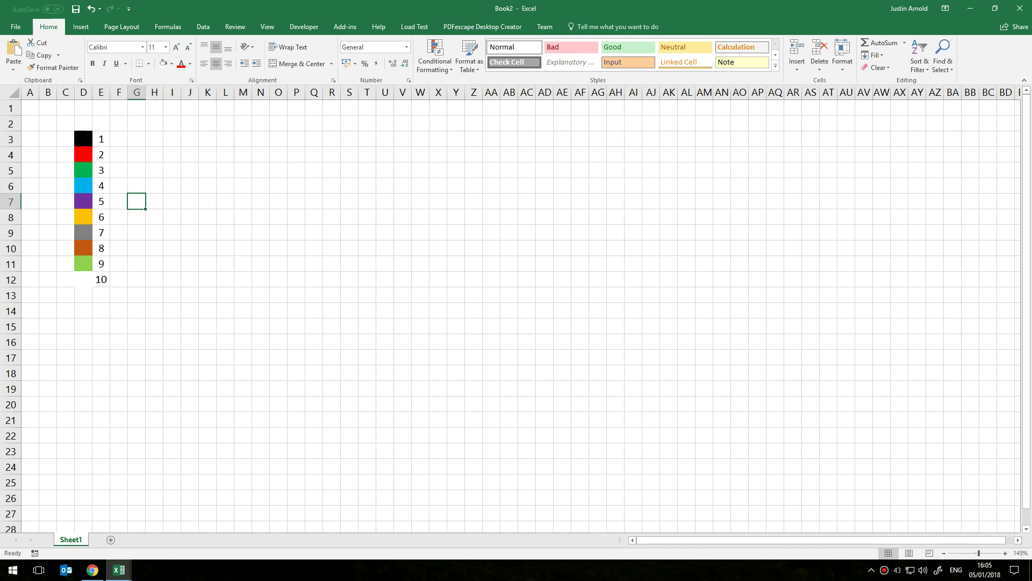
Apply All Borders to the colour key in D3:E12
{"action": "left_click_drag", "start_coordinate": [84, 138], "coordinate": [101, 279]}
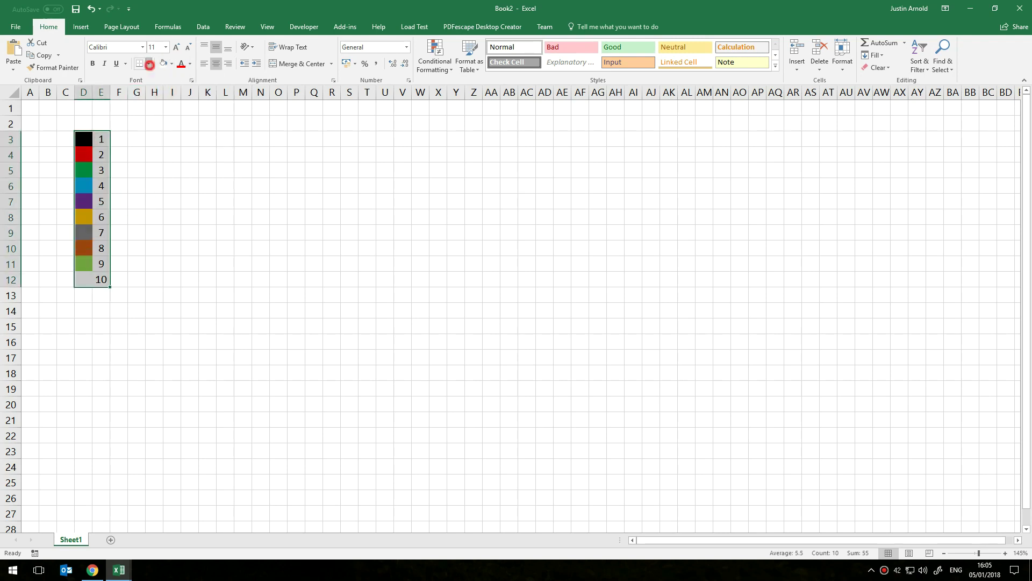
{"action": "left_click", "coordinate": [149, 64]}
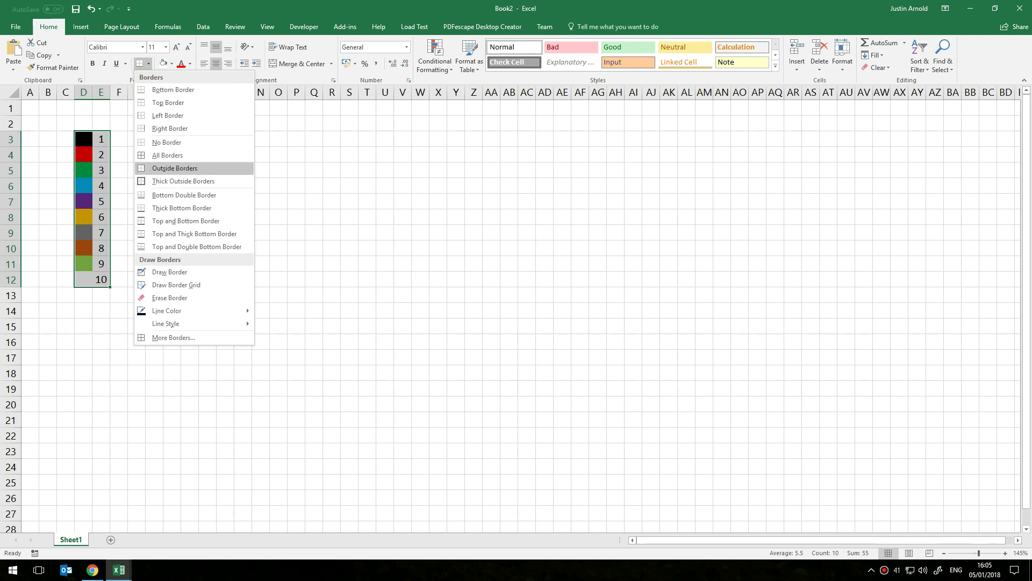
{"action": "left_click", "coordinate": [187, 155]}
{"action": "left_click", "coordinate": [155, 151]}
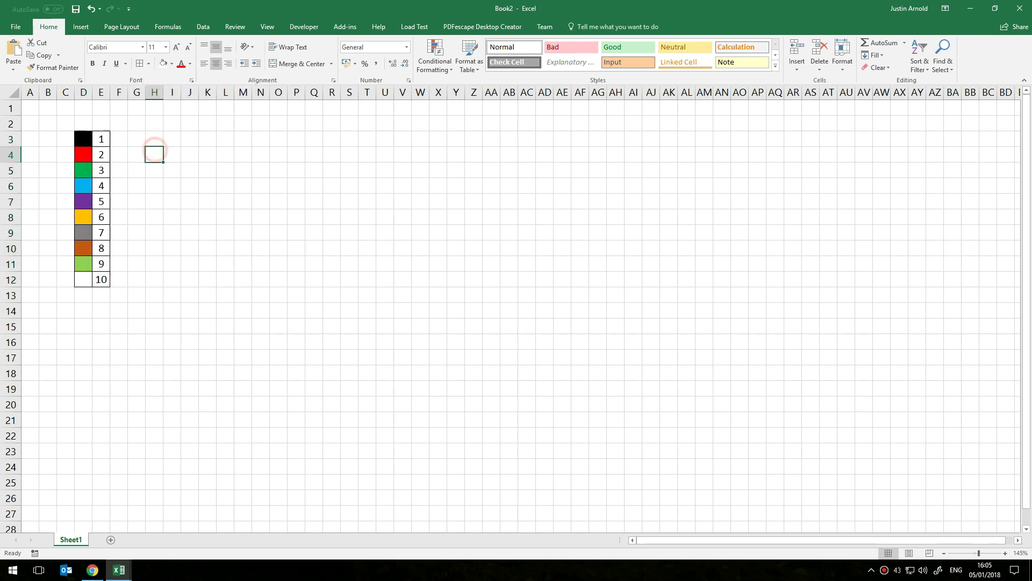
{"action": "left_click", "coordinate": [265, 167]}
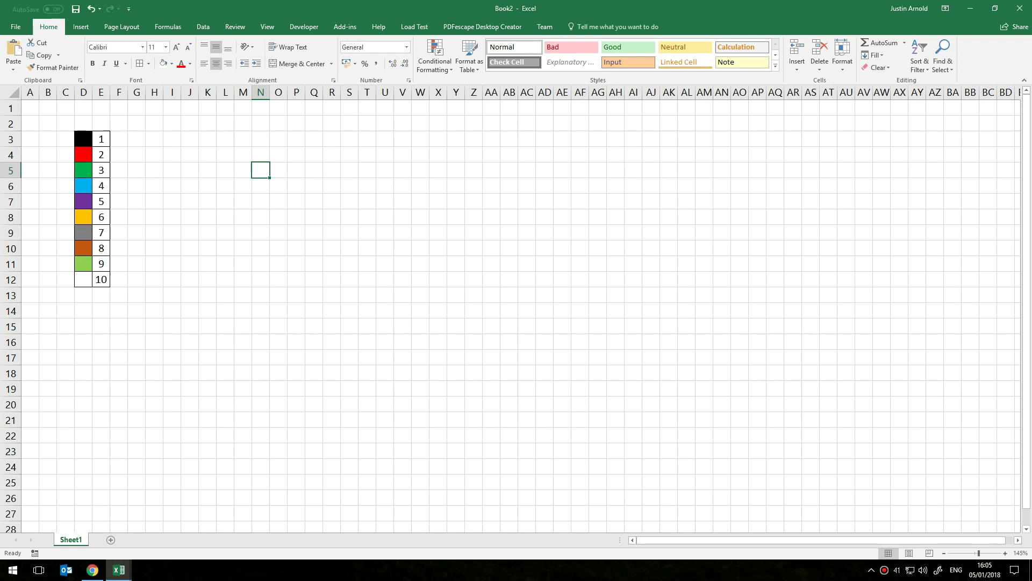
Outline the drawing area H3:AN22 with Thick Outside Borders
{"action": "mouse_move", "coordinate": [155, 138]}
{"action": "left_mouse_down"}
{"action": "mouse_move", "coordinate": [201, 177]}
{"action": "mouse_move", "coordinate": [508, 342]}
{"action": "mouse_move", "coordinate": [612, 387]}
{"action": "mouse_move", "coordinate": [669, 390]}
{"action": "mouse_move", "coordinate": [669, 406]}
{"action": "left_mouse_up"}
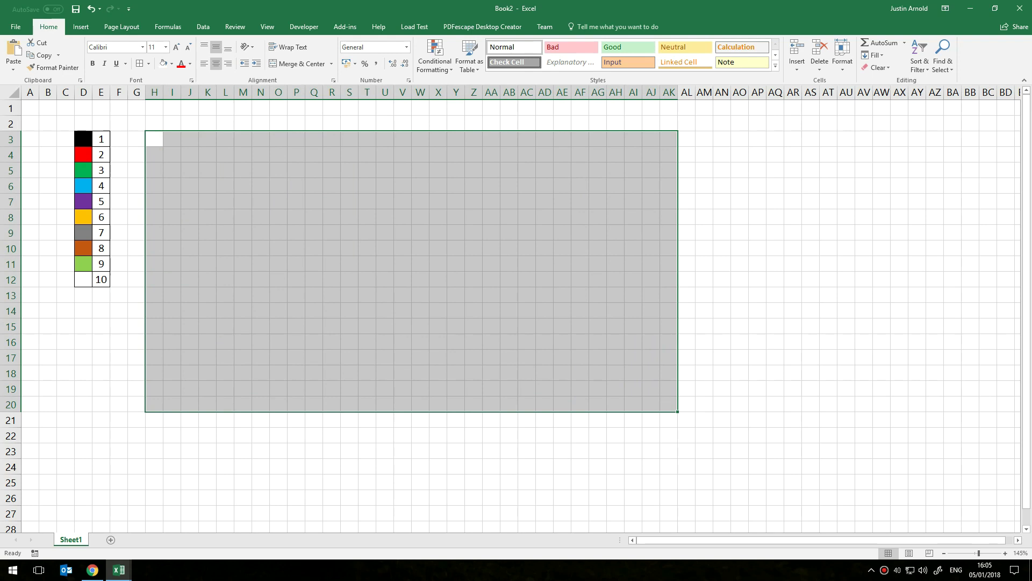
{"action": "left_click_drag", "start_coordinate": [155, 139], "coordinate": [722, 435]}
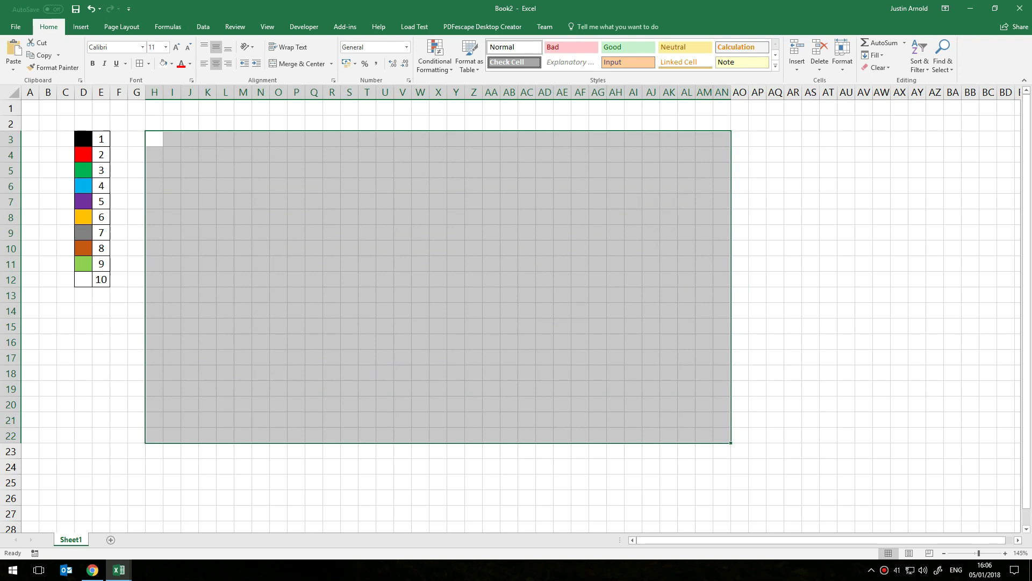
{"action": "left_click", "coordinate": [148, 63]}
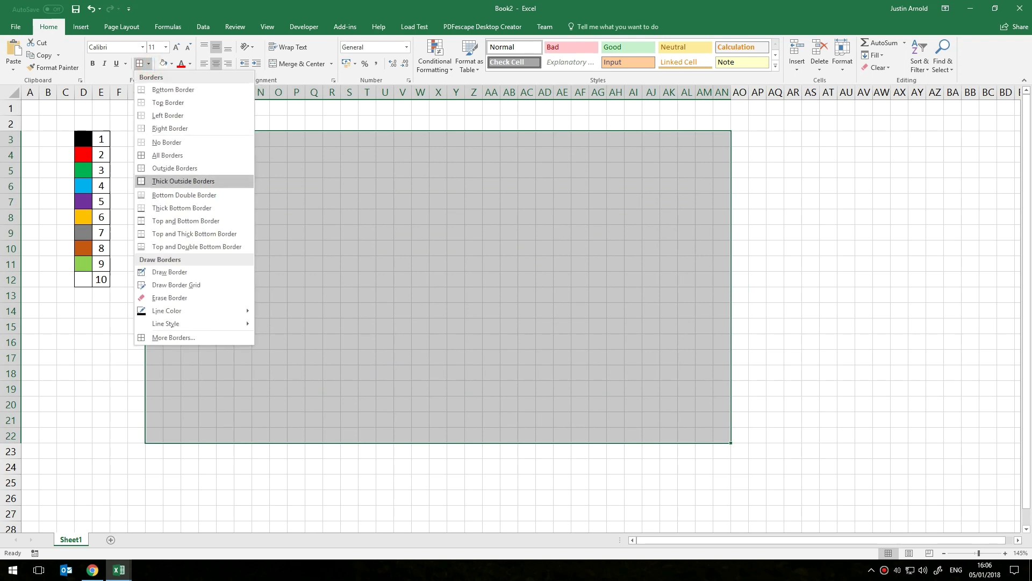
{"action": "left_click", "coordinate": [212, 181]}
{"action": "left_click", "coordinate": [208, 186]}
{"action": "left_click", "coordinate": [221, 167]}
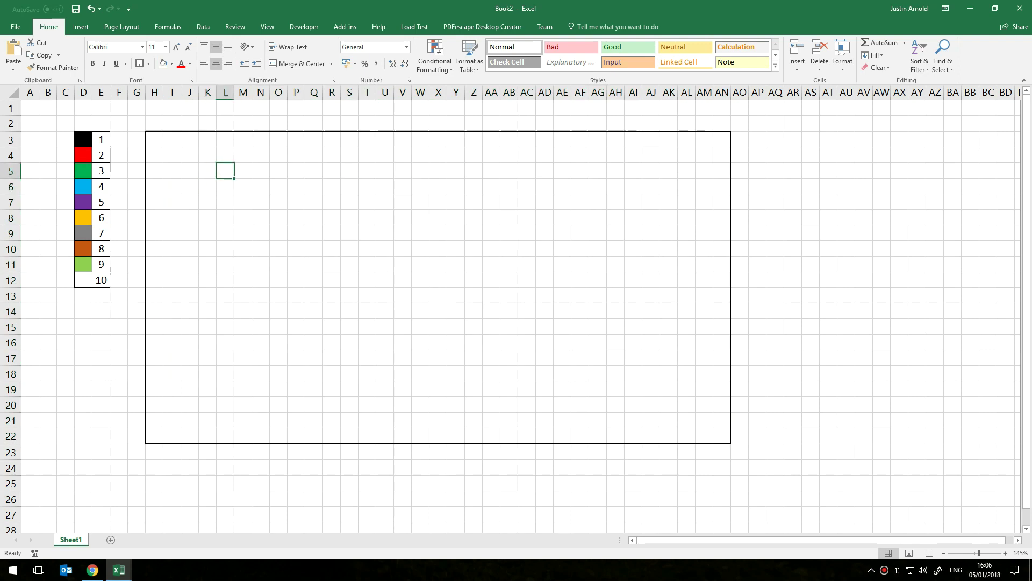
Turn off the worksheet's gridlines
{"action": "left_click", "coordinate": [267, 26]}
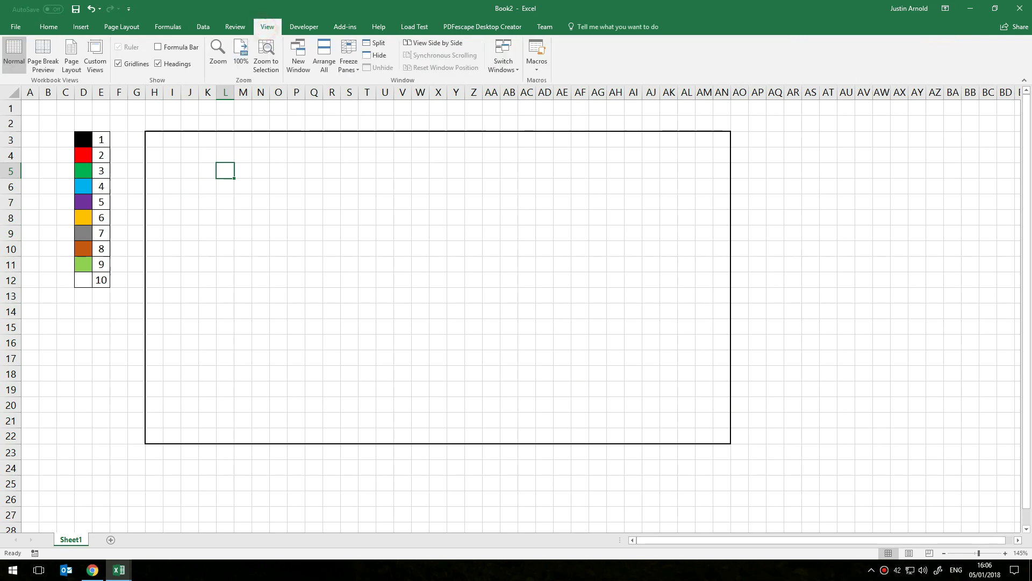
{"action": "left_click", "coordinate": [121, 64]}
{"action": "left_click", "coordinate": [283, 207]}
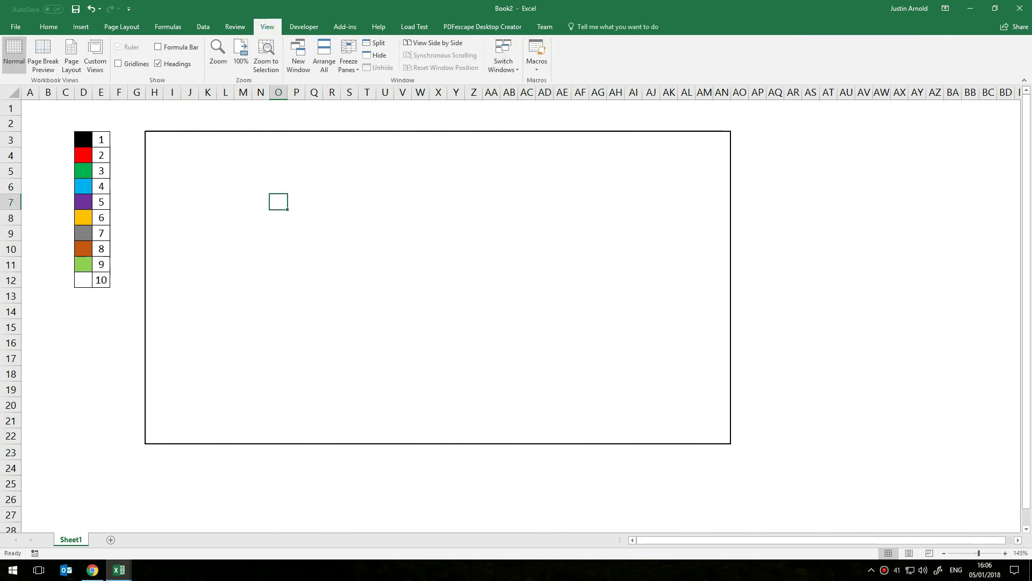
Open the conditional formatting rules manager for the bordered drawing area H3:AN22
{"action": "left_click", "coordinate": [153, 138]}
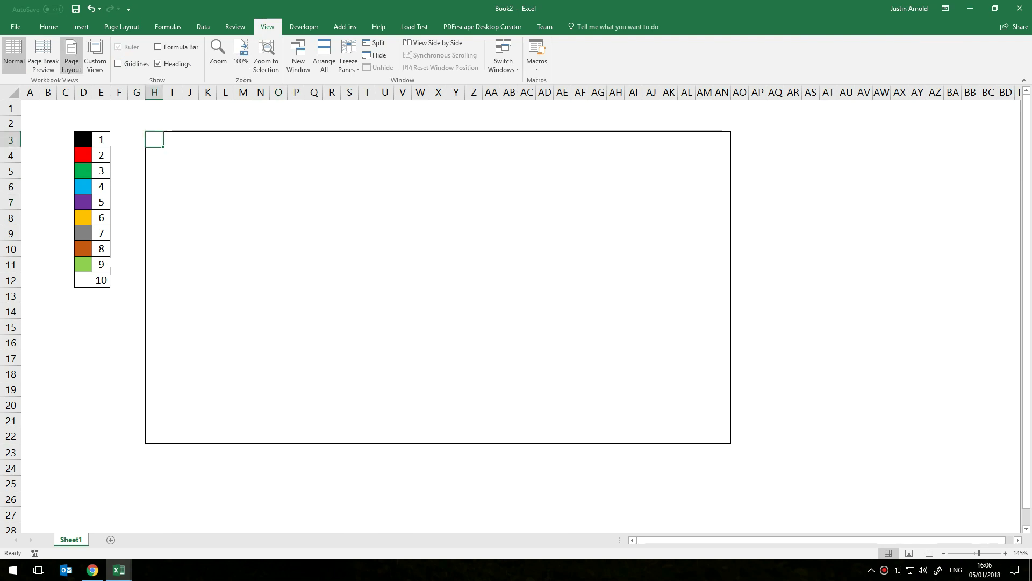
{"action": "left_click", "coordinate": [48, 26]}
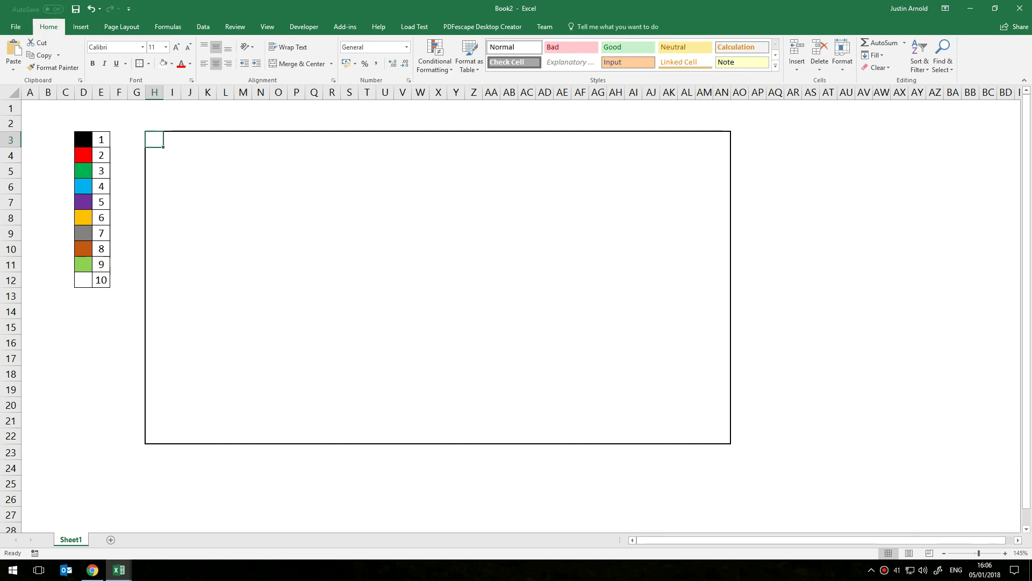
{"action": "left_click_drag", "start_coordinate": [154, 140], "coordinate": [725, 438]}
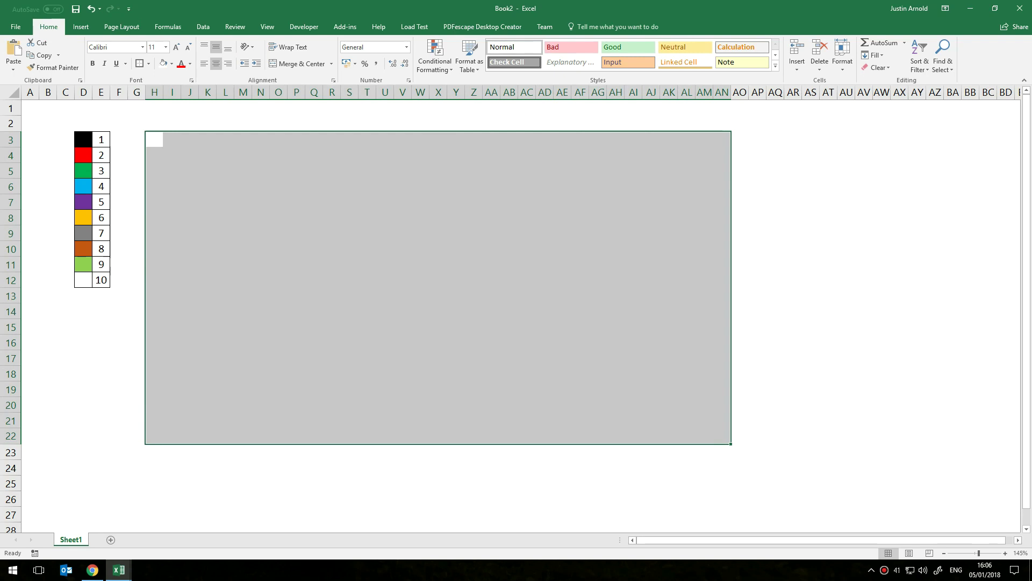
{"action": "left_click", "coordinate": [407, 282]}
{"action": "left_click_drag", "start_coordinate": [152, 139], "coordinate": [728, 442]}
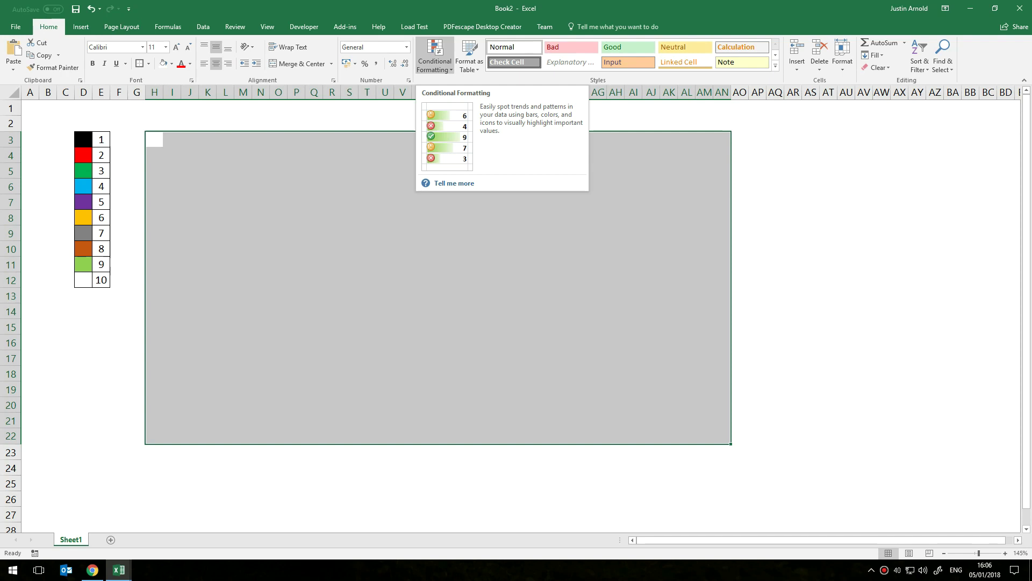
{"action": "left_click", "coordinate": [435, 59]}
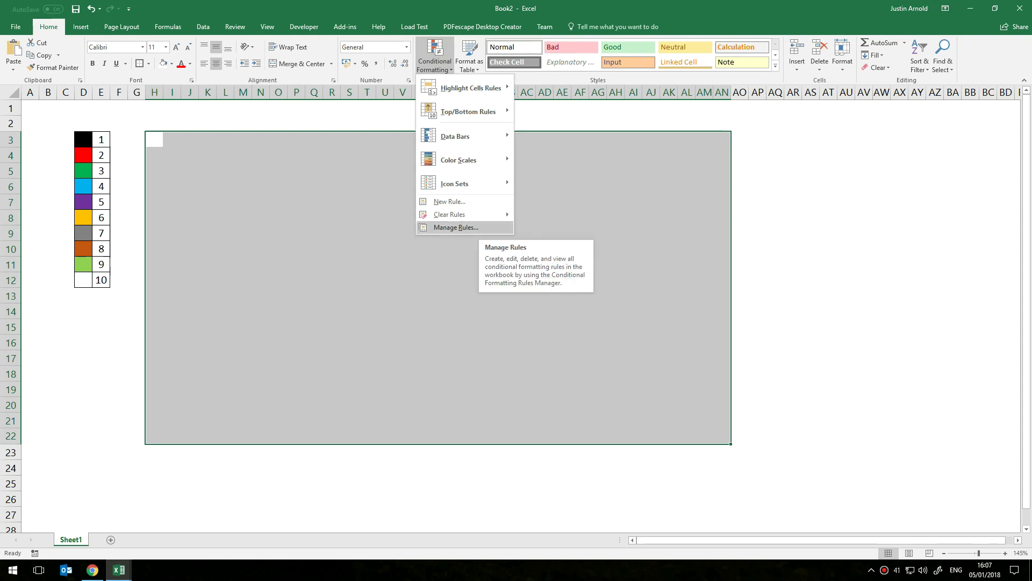
{"action": "left_click", "coordinate": [472, 227]}
{"action": "left_click_drag", "start_coordinate": [386, 158], "coordinate": [563, 149]}
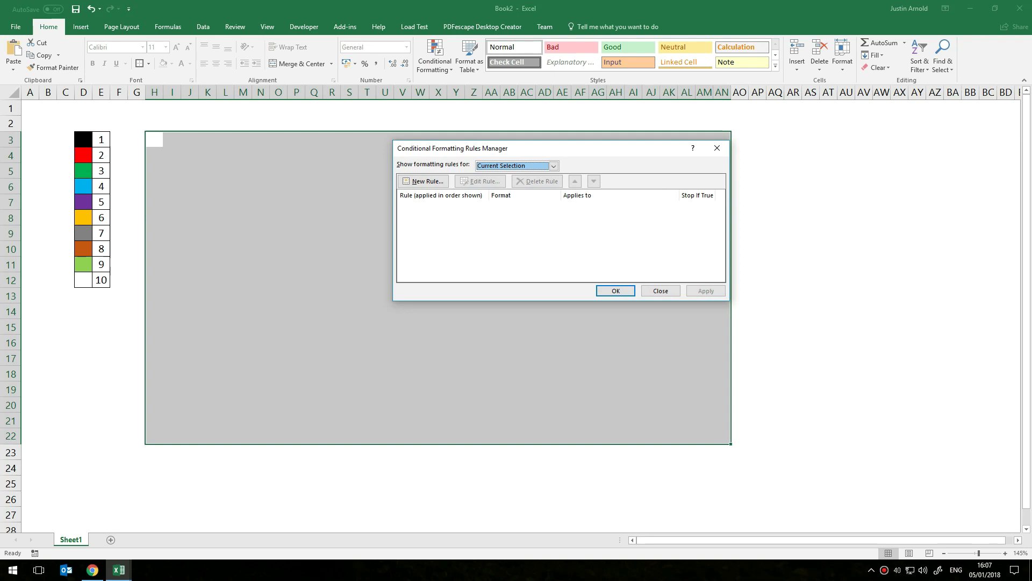
{"action": "left_click_drag", "start_coordinate": [553, 150], "coordinate": [550, 157]}
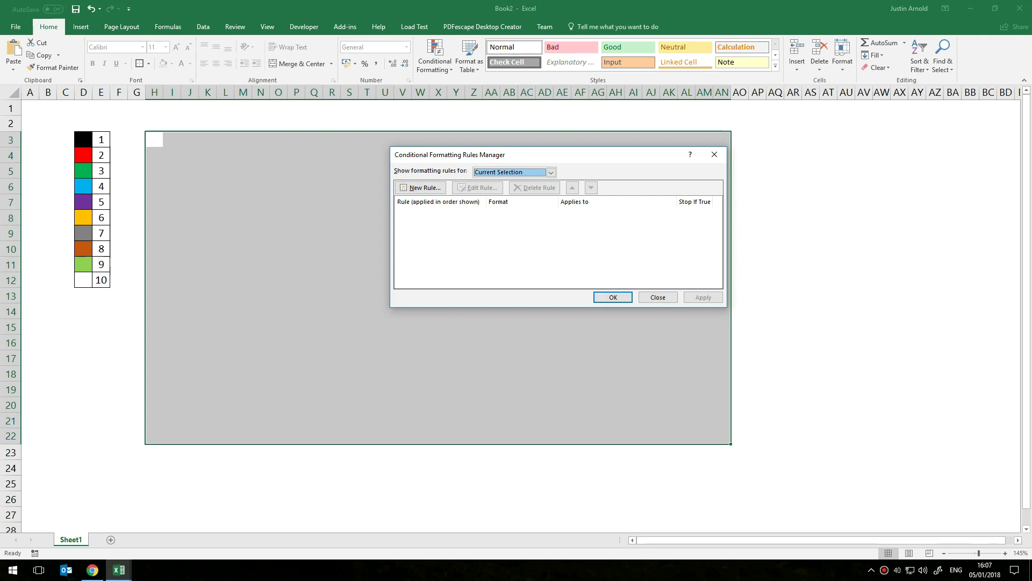
{"action": "left_click_drag", "start_coordinate": [507, 157], "coordinate": [468, 158]}
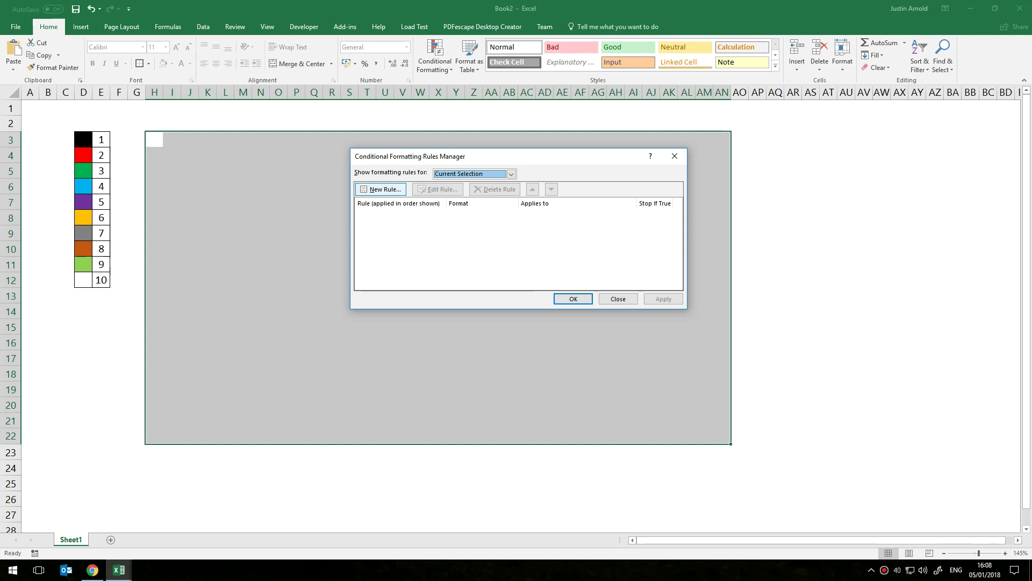
Add a new formula-based formatting rule for the drawing area with the formula =$H$3=1
{"action": "left_click", "coordinate": [380, 189]}
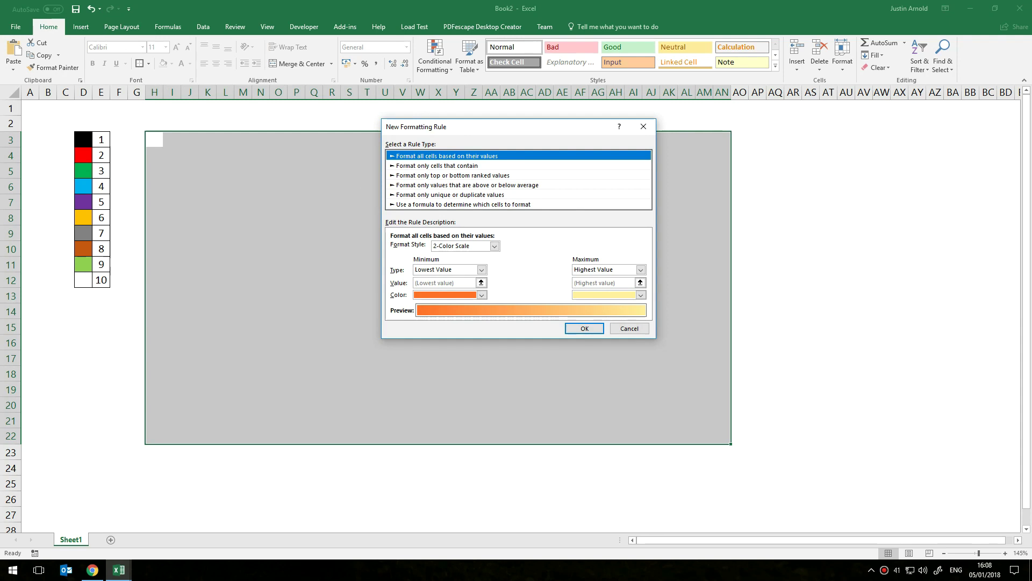
{"action": "left_click", "coordinate": [419, 204]}
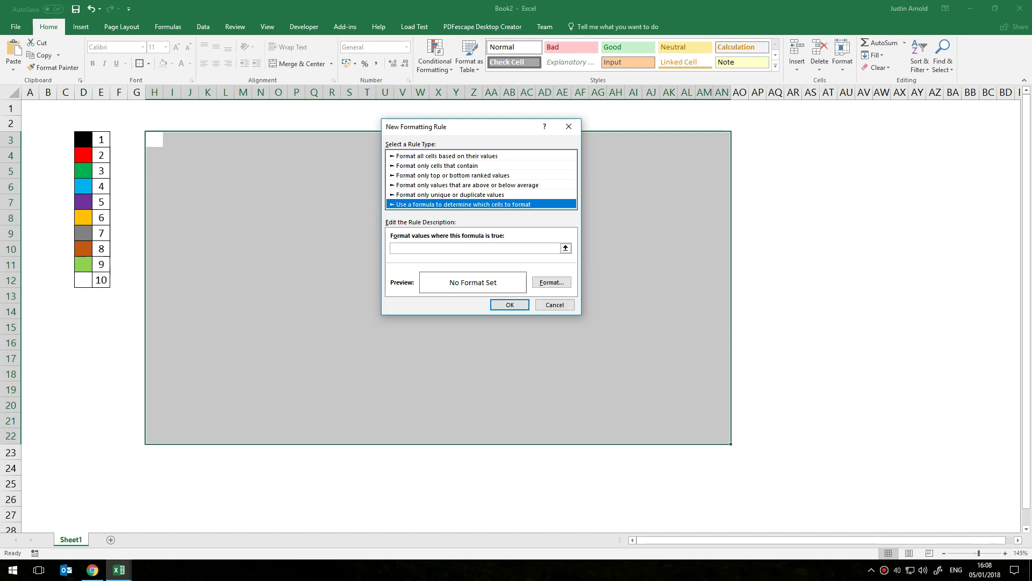
{"action": "left_click", "coordinate": [398, 249]}
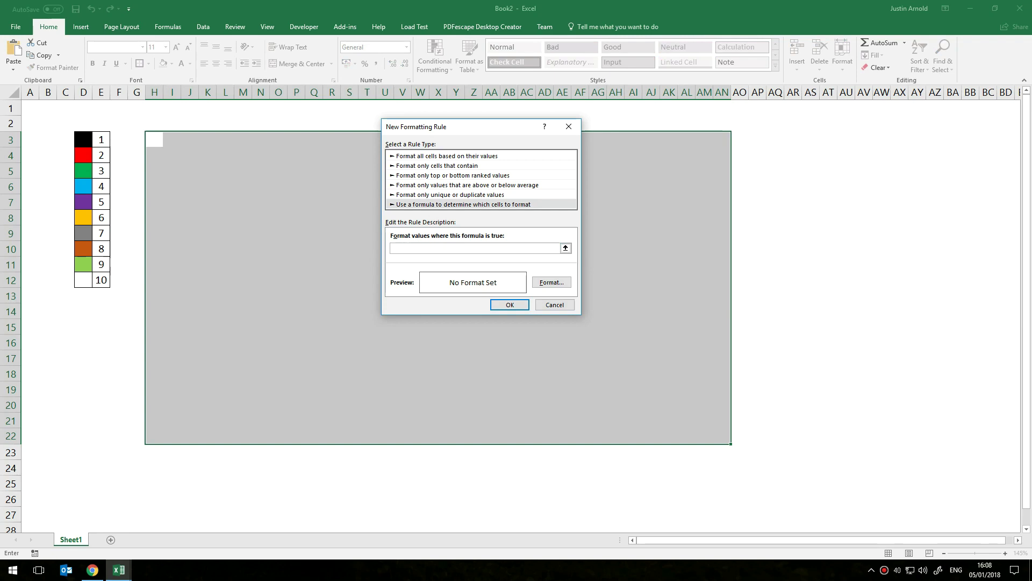
{"action": "left_click", "coordinate": [410, 246]}
{"action": "type", "text": "="}
{"action": "left_click", "coordinate": [155, 139]}
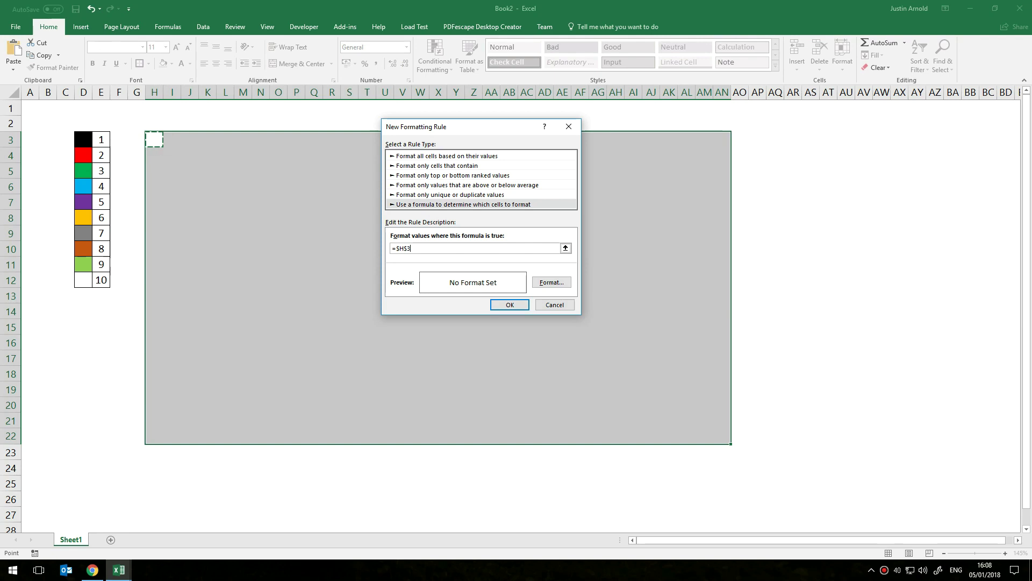
{"action": "type", "text": "=1"}
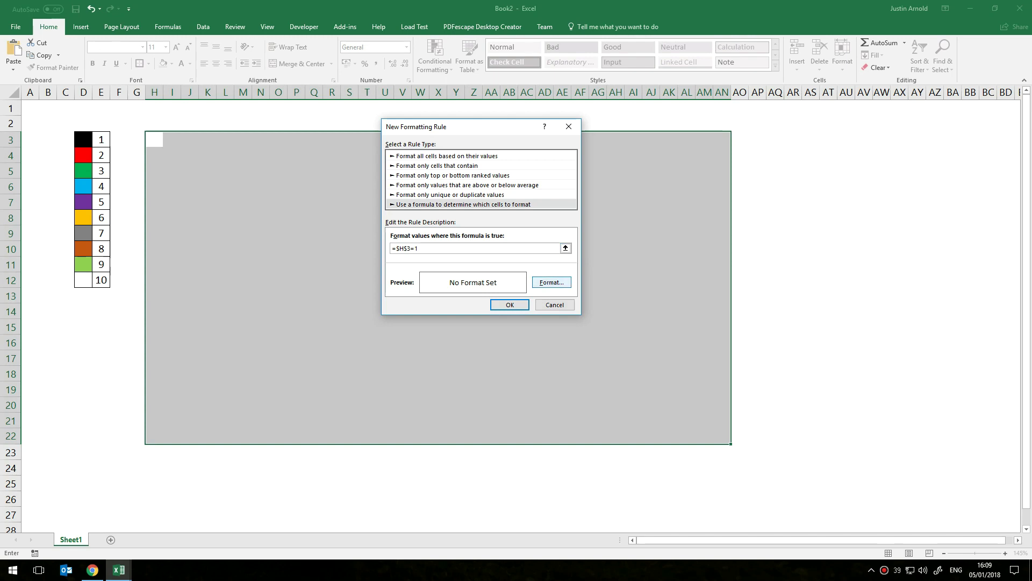
Set the fill of the rule's format to black
{"action": "left_click", "coordinate": [551, 282]}
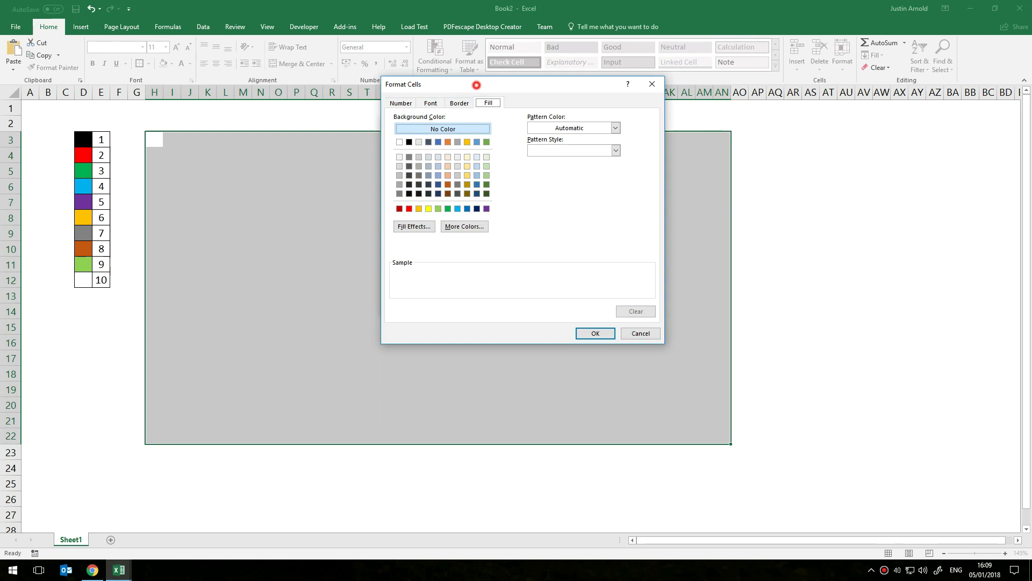
{"action": "left_click_drag", "start_coordinate": [474, 85], "coordinate": [438, 118]}
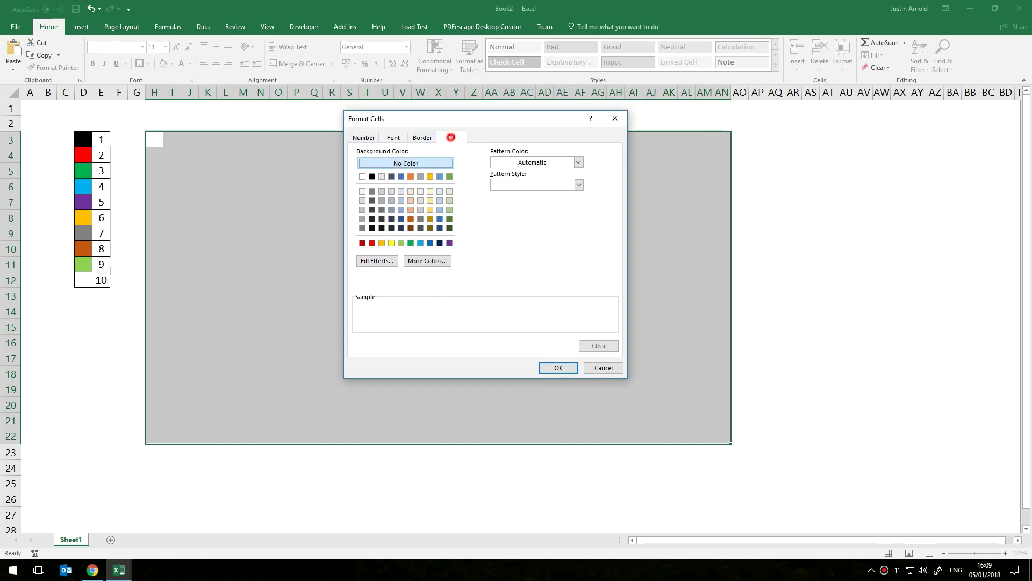
{"action": "left_click", "coordinate": [394, 137]}
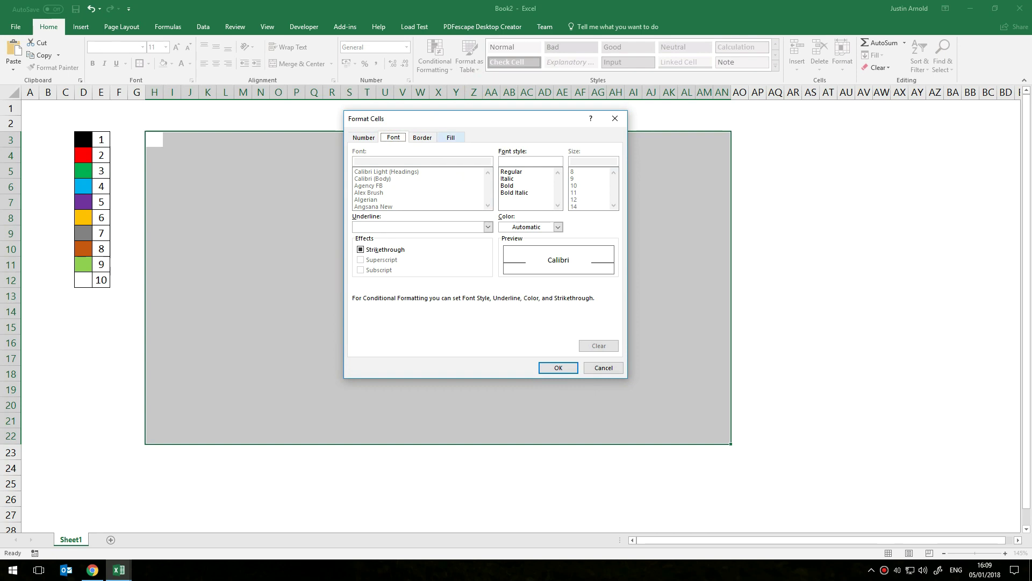
{"action": "left_click", "coordinate": [451, 137]}
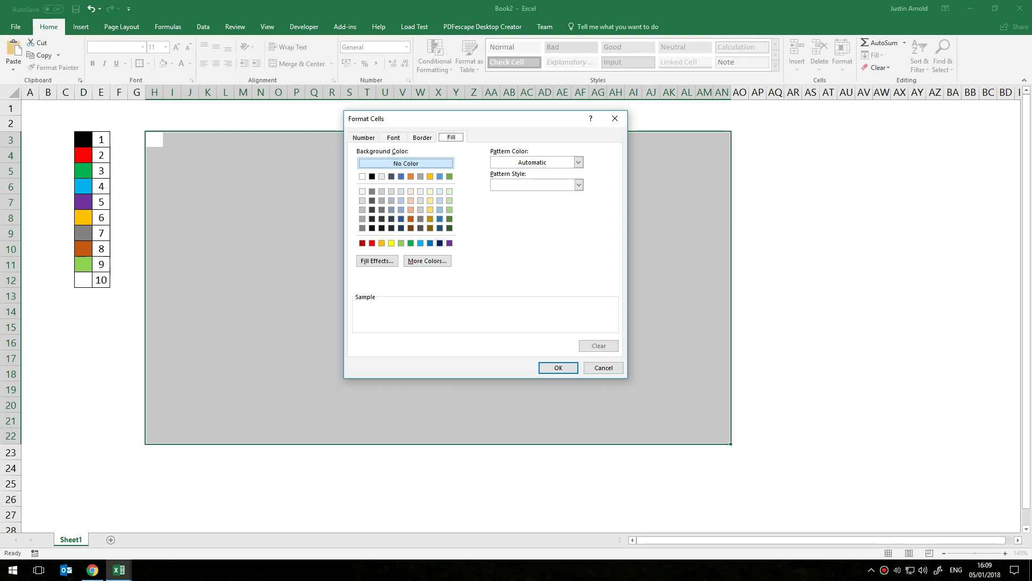
{"action": "left_click", "coordinate": [423, 261]}
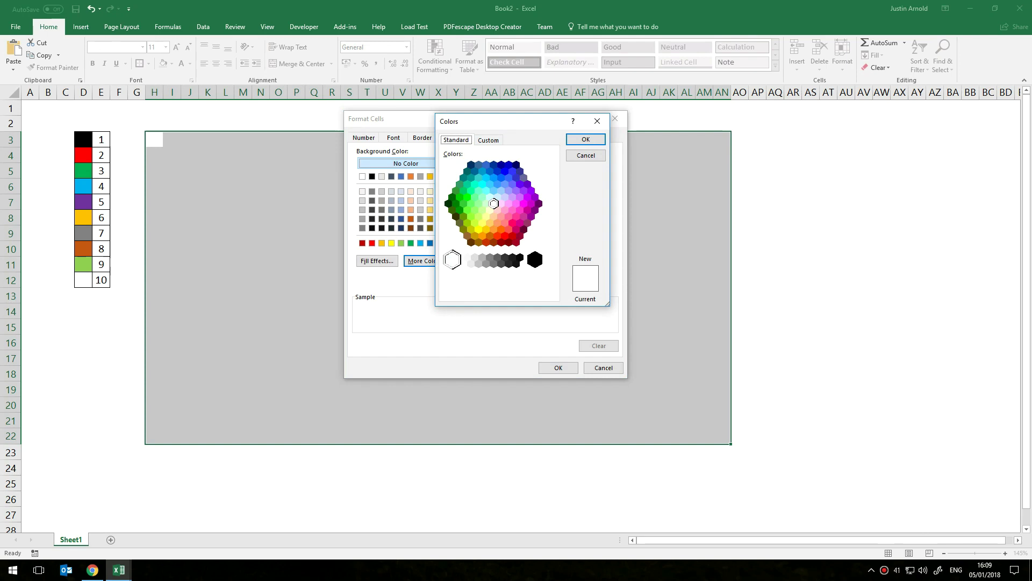
{"action": "left_click", "coordinate": [585, 155]}
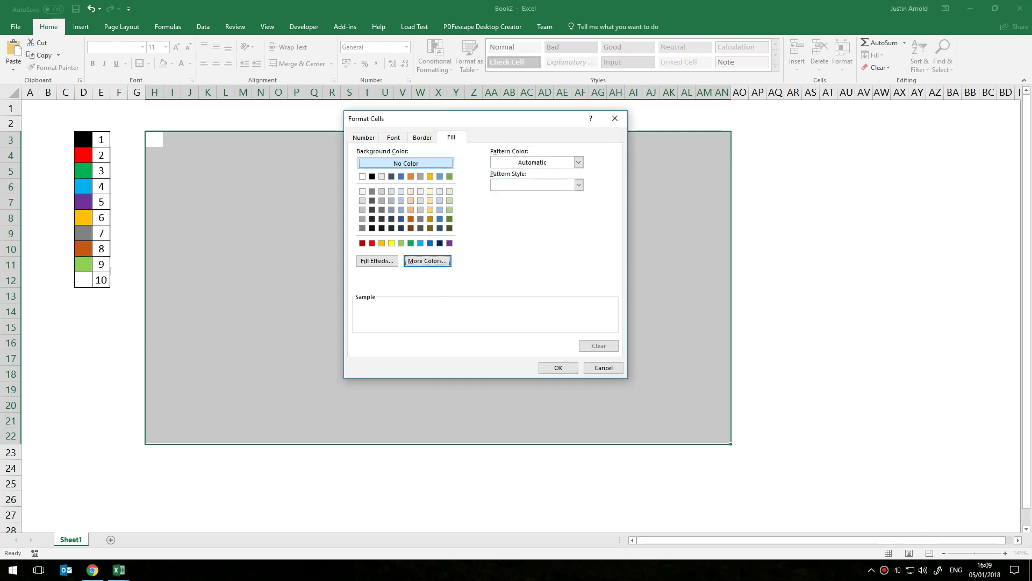
{"action": "left_click", "coordinate": [371, 177]}
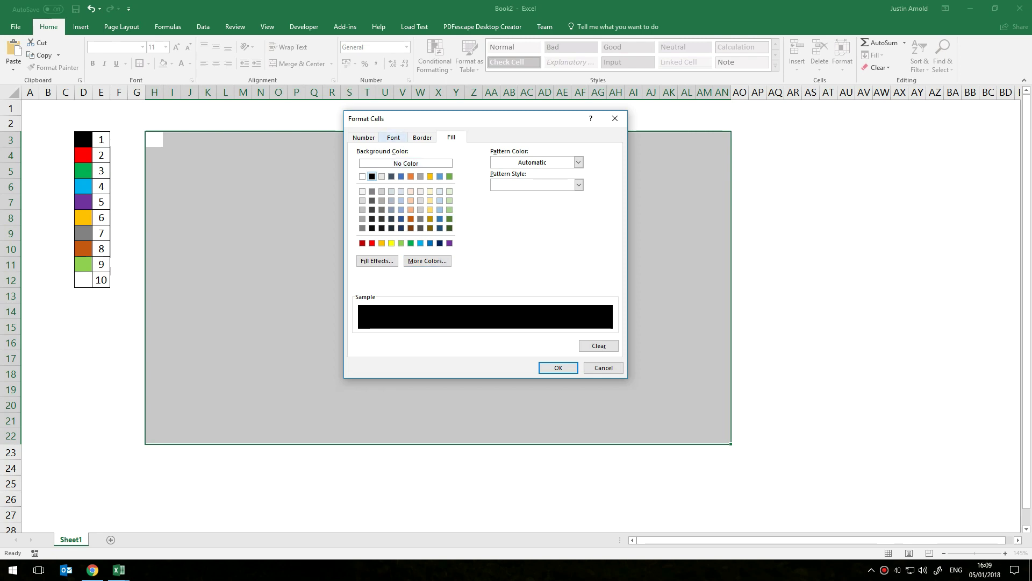
Set the font colour of the rule's format to black and accept the format
{"action": "left_click", "coordinate": [393, 138]}
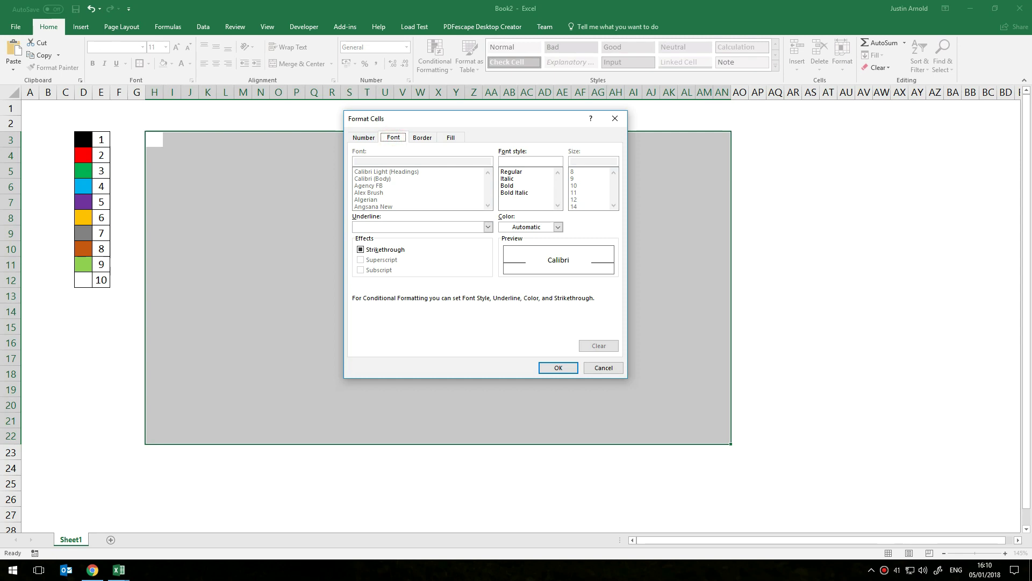
{"action": "left_click", "coordinate": [530, 227]}
{"action": "left_click", "coordinate": [513, 263]}
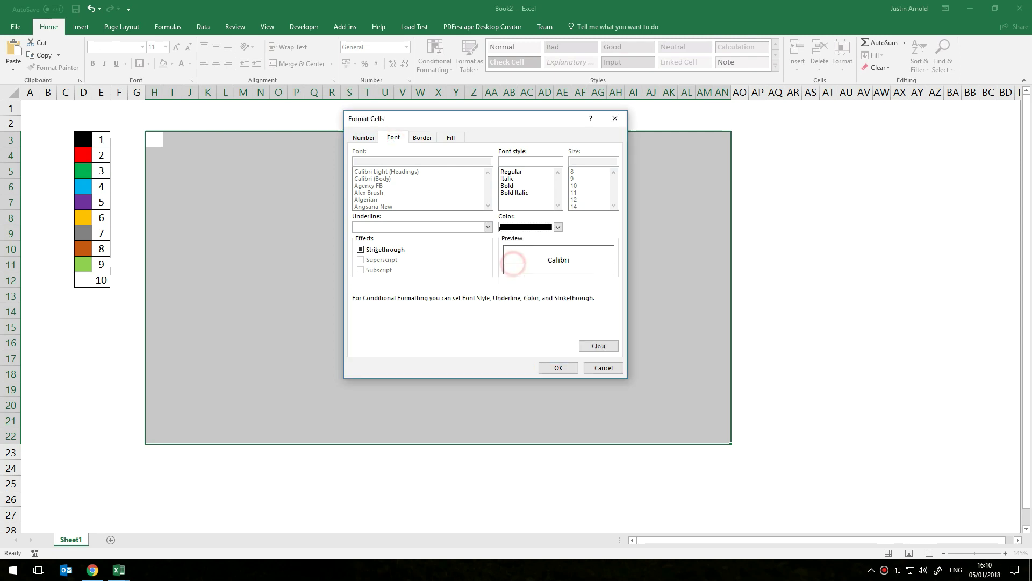
{"action": "left_click", "coordinate": [451, 138]}
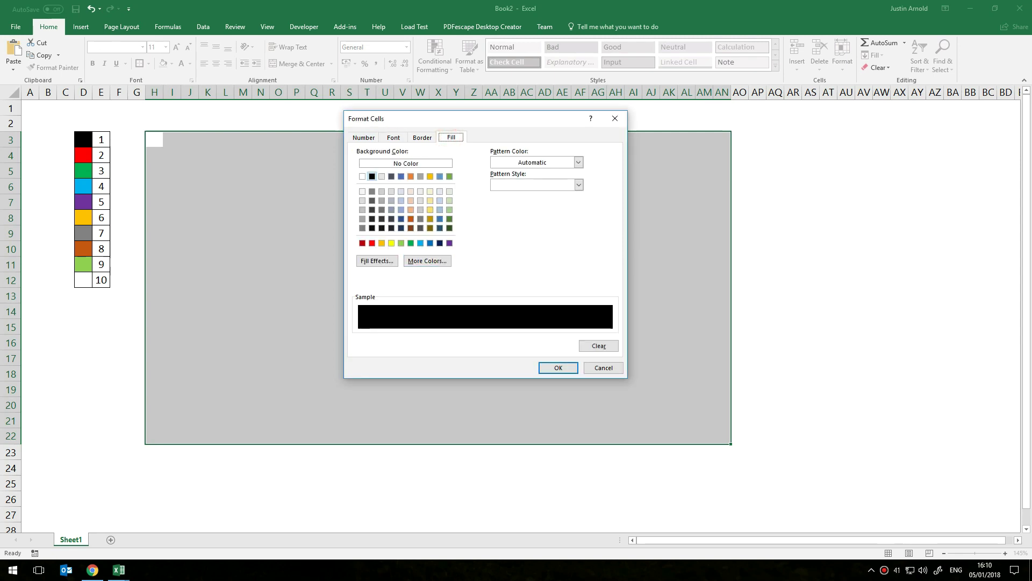
{"action": "left_click", "coordinate": [394, 138]}
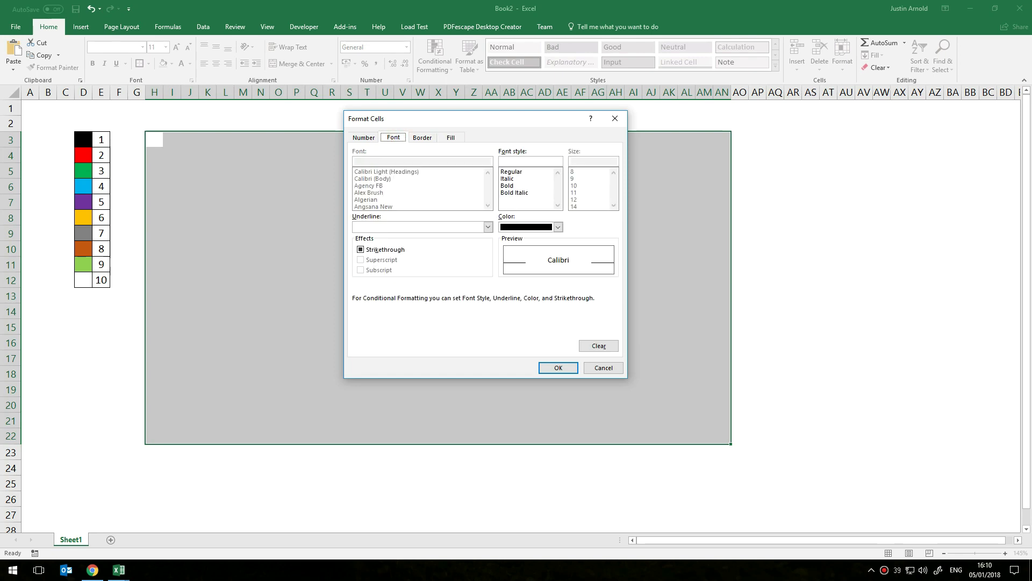
{"action": "left_click", "coordinate": [558, 368]}
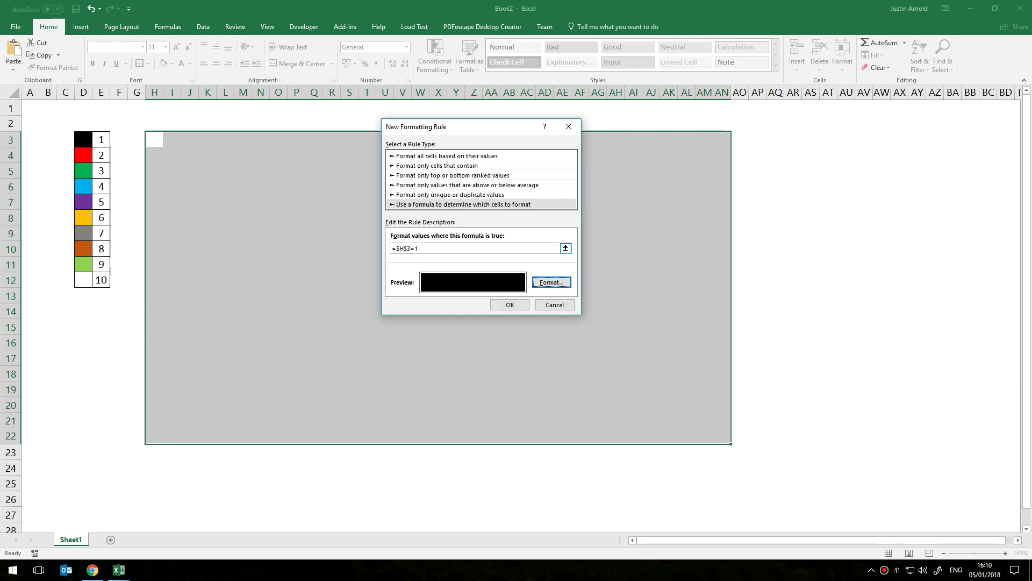
Make the rule's cell reference fully relative, so the formula reads =H3=1, and apply the rule to the drawing area
{"action": "left_click", "coordinate": [405, 248]}
{"action": "left_click", "coordinate": [401, 248]}
{"action": "left_click", "coordinate": [403, 248]}
{"action": "left_click", "coordinate": [403, 248]}
{"action": "left_click", "coordinate": [444, 249]}
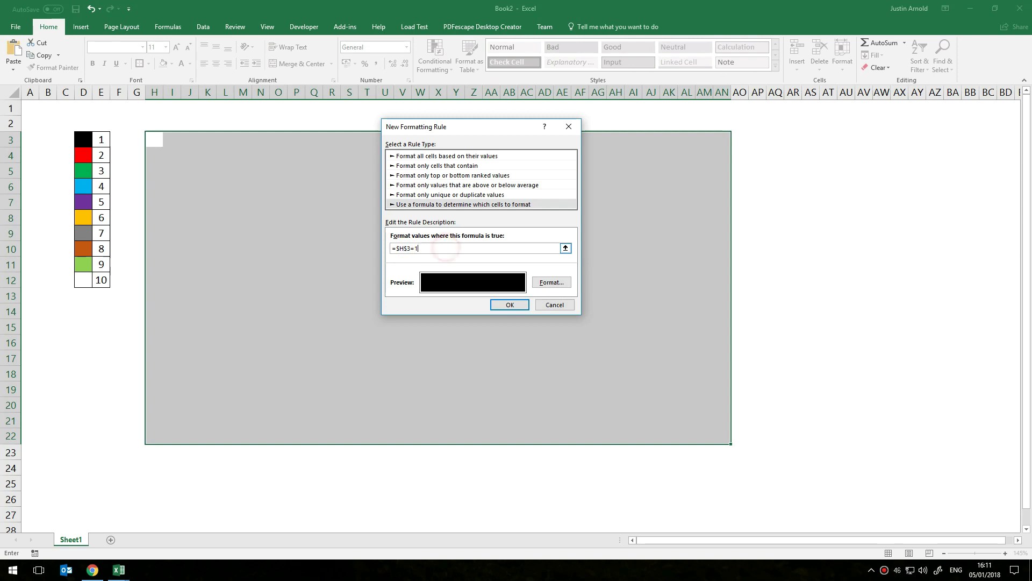
{"action": "left_click", "coordinate": [404, 248]}
{"action": "key", "text": "F4"}
{"action": "key", "text": "F4"}
{"action": "key", "text": "F4"}
{"action": "key", "text": "F4"}
{"action": "key", "text": "F4"}
{"action": "key", "text": "F4"}
{"action": "key", "text": "F4"}
{"action": "left_click", "coordinate": [446, 248]}
{"action": "left_click", "coordinate": [511, 304]}
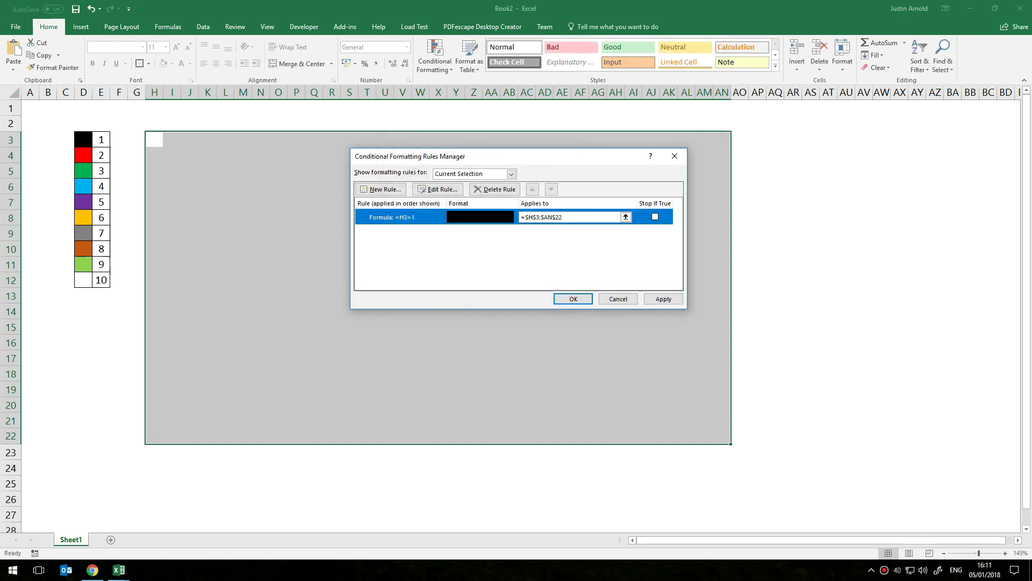
{"action": "left_click", "coordinate": [572, 298]}
Test the black rule by entering 1 in several scattered cells of the drawing area
{"action": "left_click", "coordinate": [401, 230]}
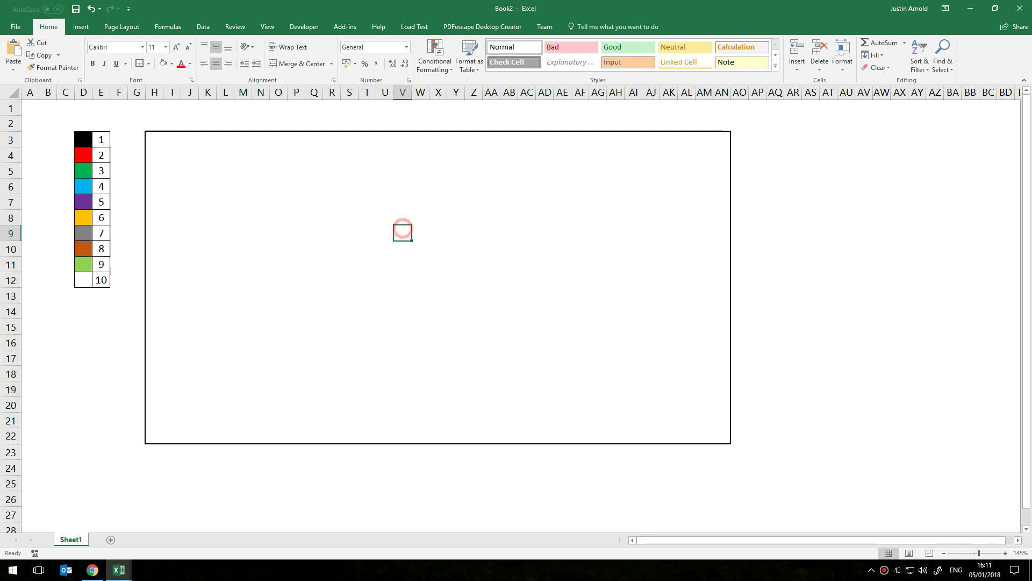
{"action": "left_click", "coordinate": [295, 217]}
{"action": "type", "text": "1"}
{"action": "left_click", "coordinate": [421, 215]}
{"action": "type", "text": "1"}
{"action": "left_click", "coordinate": [421, 285]}
{"action": "type", "text": "1"}
{"action": "left_click", "coordinate": [596, 326]}
{"action": "type", "text": "1"}
{"action": "left_click", "coordinate": [298, 359]}
{"action": "type", "text": "1"}
{"action": "left_click", "coordinate": [207, 311]}
{"action": "type", "text": "1"}
{"action": "left_click", "coordinate": [580, 248]}
Clear the test entries from H3:AJ21 in the drawing area
{"action": "left_click_drag", "start_coordinate": [154, 139], "coordinate": [651, 421]}
{"action": "key", "text": "Delete"}
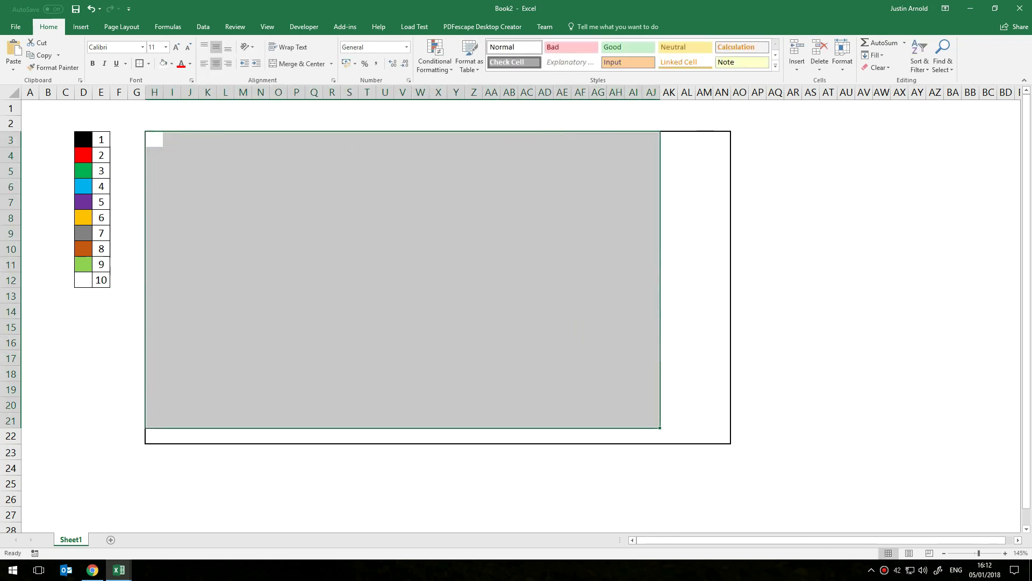
{"action": "left_click", "coordinate": [238, 172]}
{"action": "left_click", "coordinate": [166, 141]}
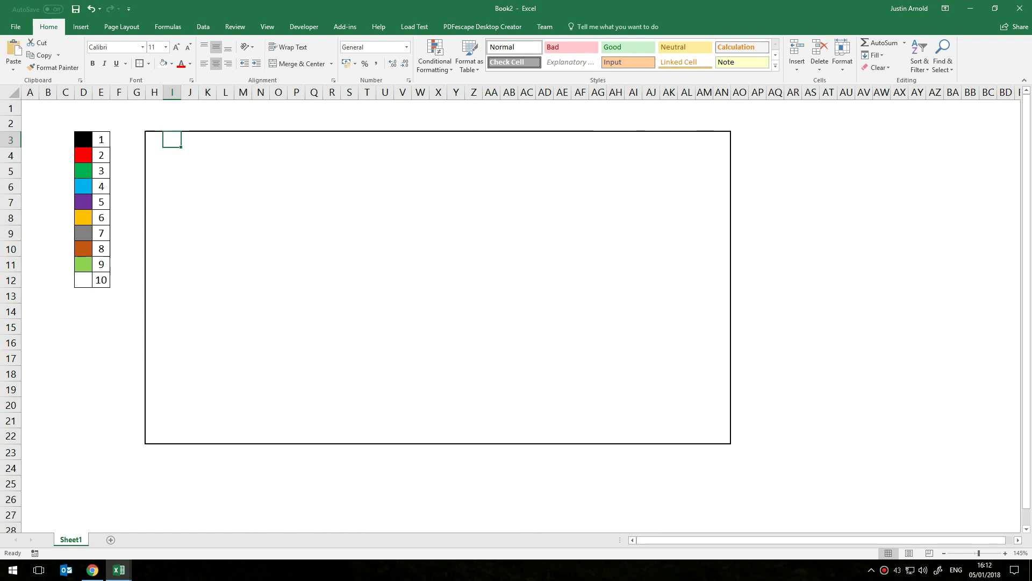
Select the whole drawing area H3:AN22 and open its conditional formatting rules manager
{"action": "left_click", "coordinate": [155, 139]}
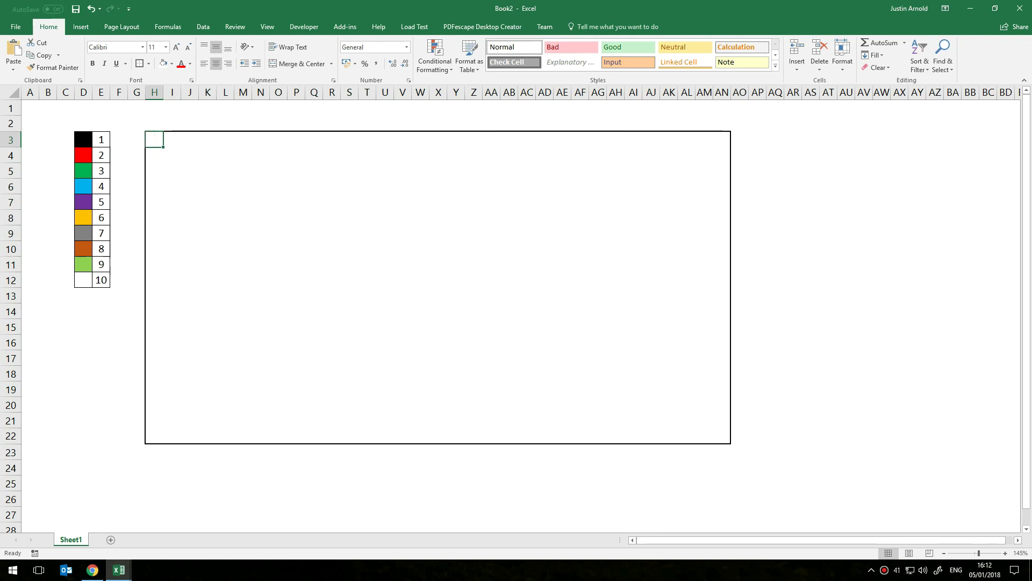
{"action": "left_click", "coordinate": [155, 139]}
{"action": "left_click_drag", "start_coordinate": [154, 139], "coordinate": [731, 443]}
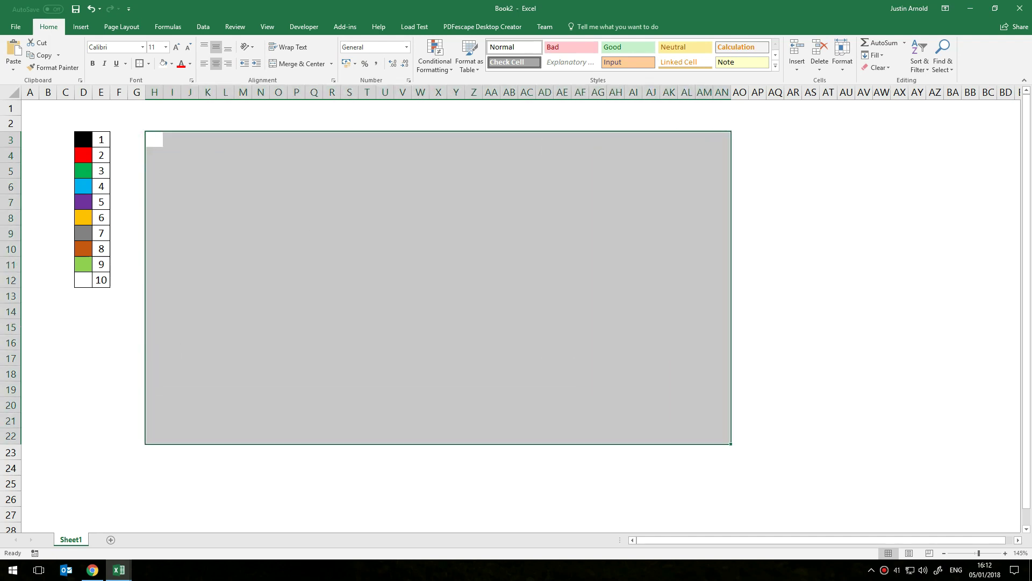
{"action": "left_click", "coordinate": [435, 57]}
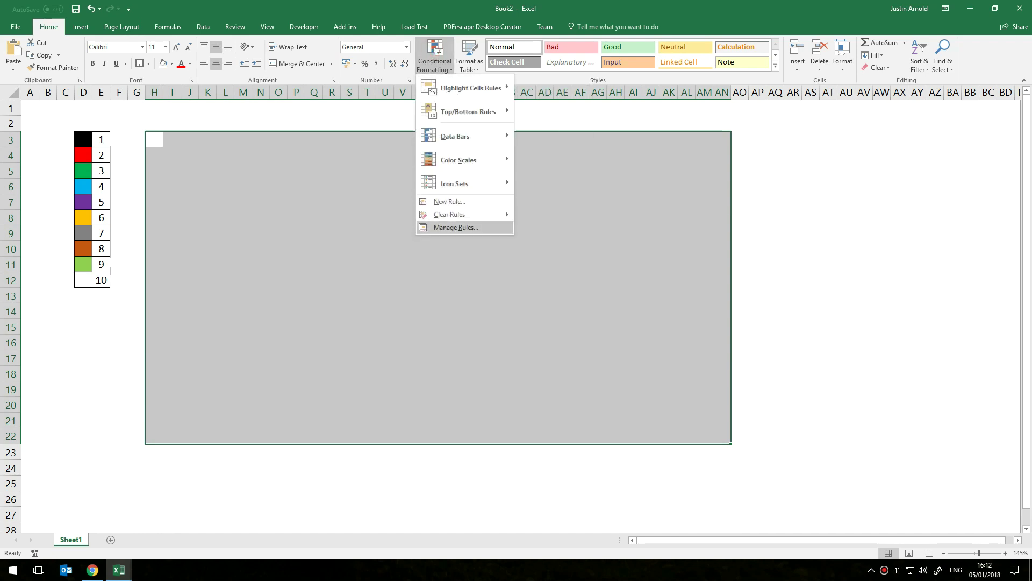
{"action": "left_click", "coordinate": [457, 227]}
{"action": "left_click_drag", "start_coordinate": [525, 156], "coordinate": [567, 154]}
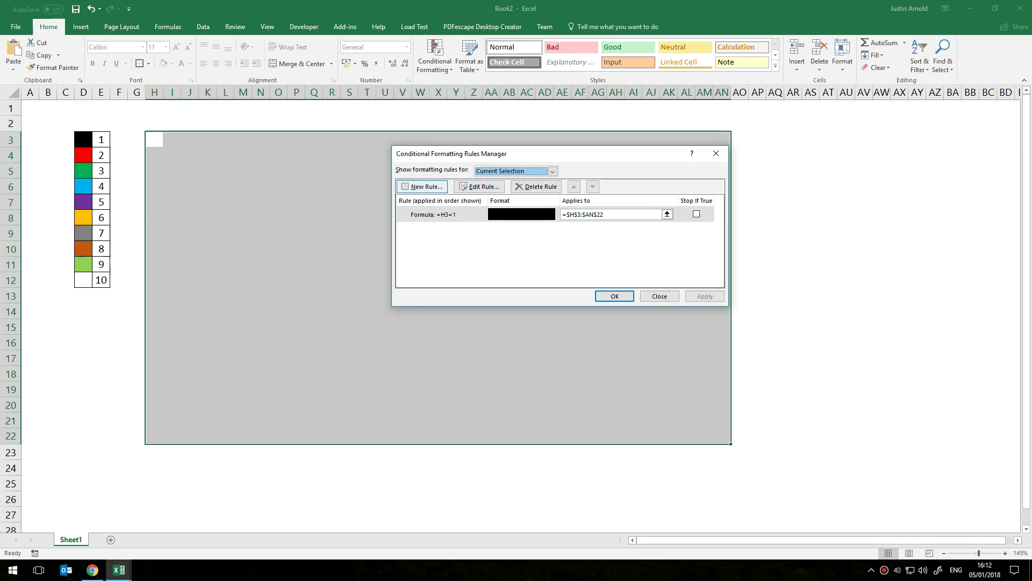
Add a second formula-based formatting rule with the formula =$H$3=2
{"action": "left_click", "coordinate": [422, 186]}
{"action": "left_click_drag", "start_coordinate": [495, 123], "coordinate": [446, 111]}
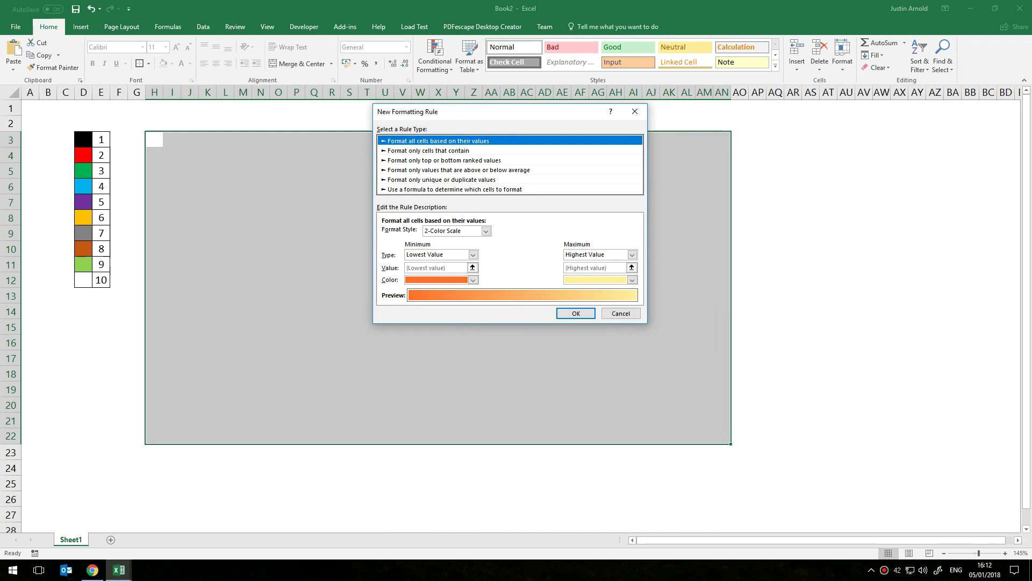
{"action": "left_click", "coordinate": [399, 189]}
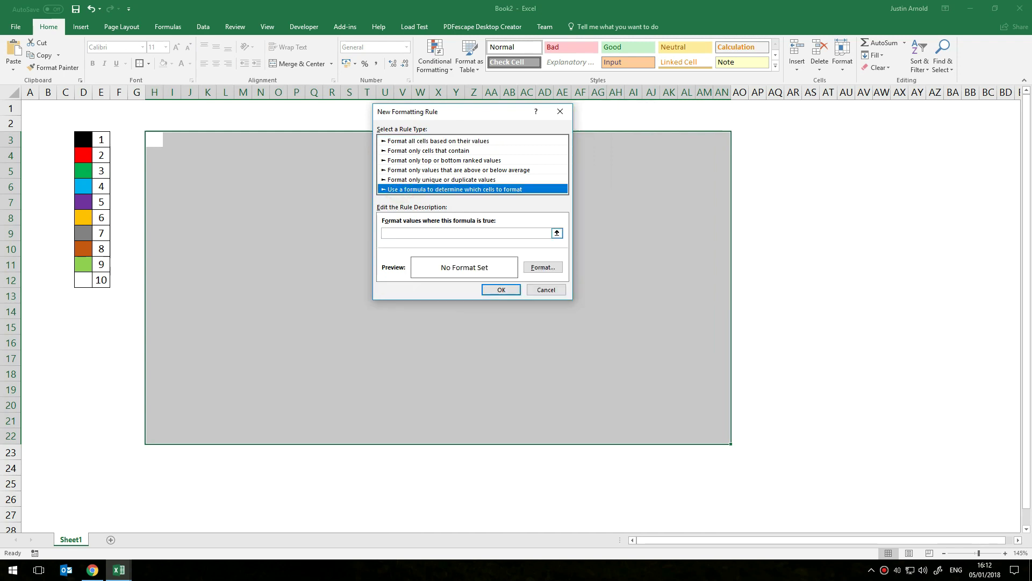
{"action": "left_click", "coordinate": [399, 233]}
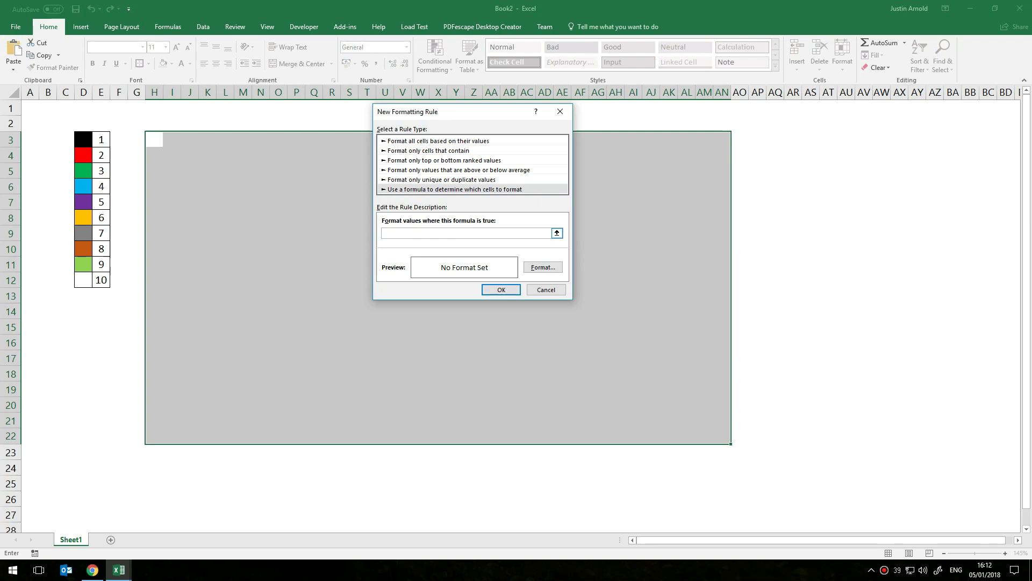
{"action": "type", "text": "="}
{"action": "left_click", "coordinate": [153, 139]}
{"action": "type", "text": "=2"}
{"action": "left_click", "coordinate": [412, 232]}
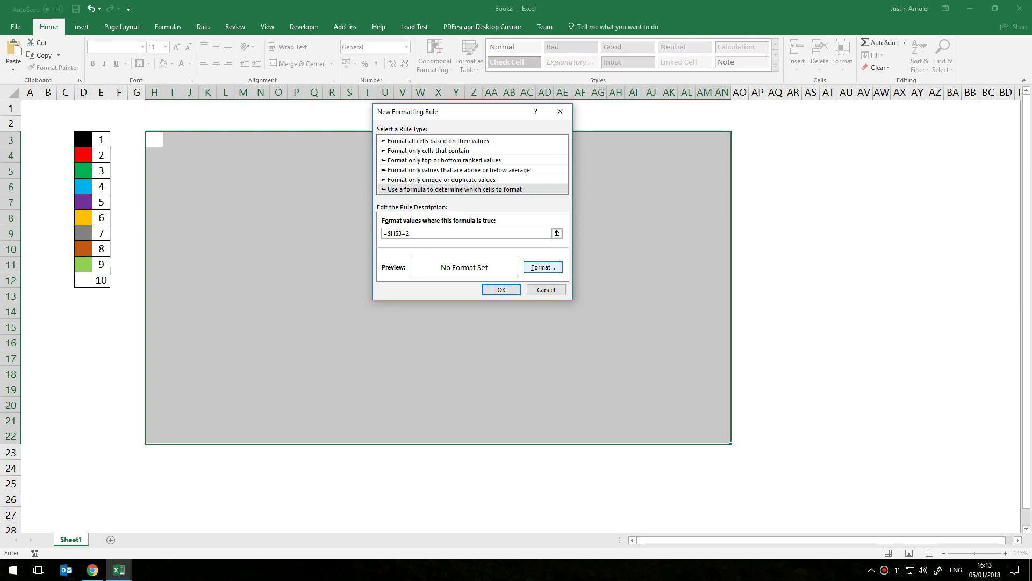
Set the new rule's format to a red fill with a matching red font colour
{"action": "left_click", "coordinate": [543, 267]}
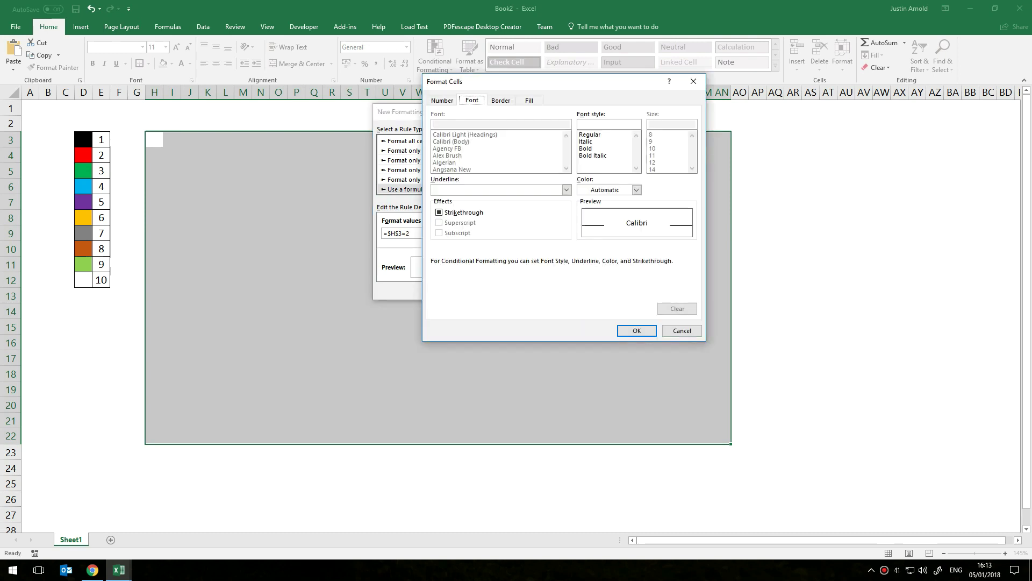
{"action": "left_click", "coordinate": [529, 100]}
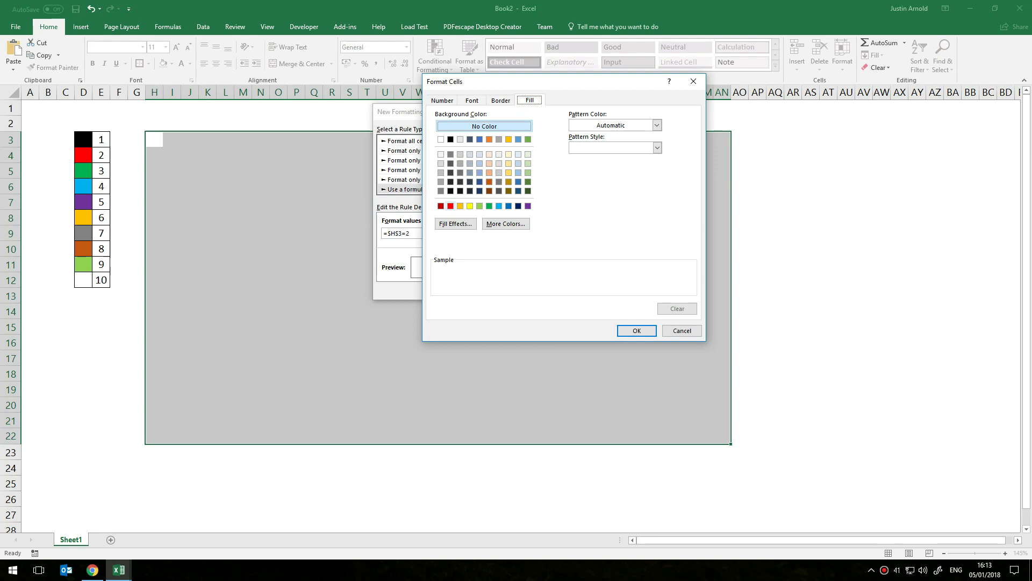
{"action": "left_click", "coordinate": [451, 206]}
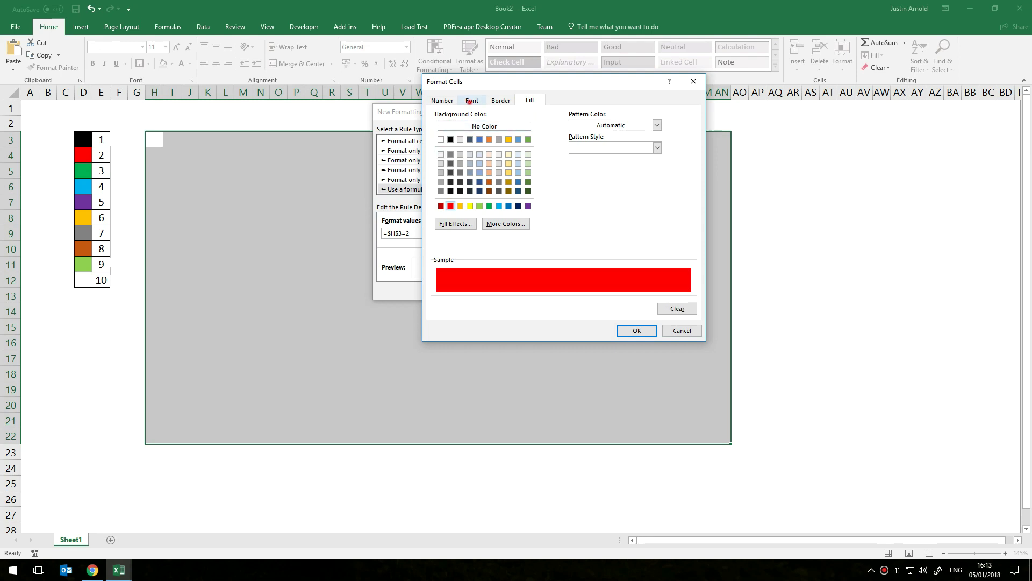
{"action": "left_click", "coordinate": [472, 100]}
{"action": "left_click", "coordinate": [636, 190]}
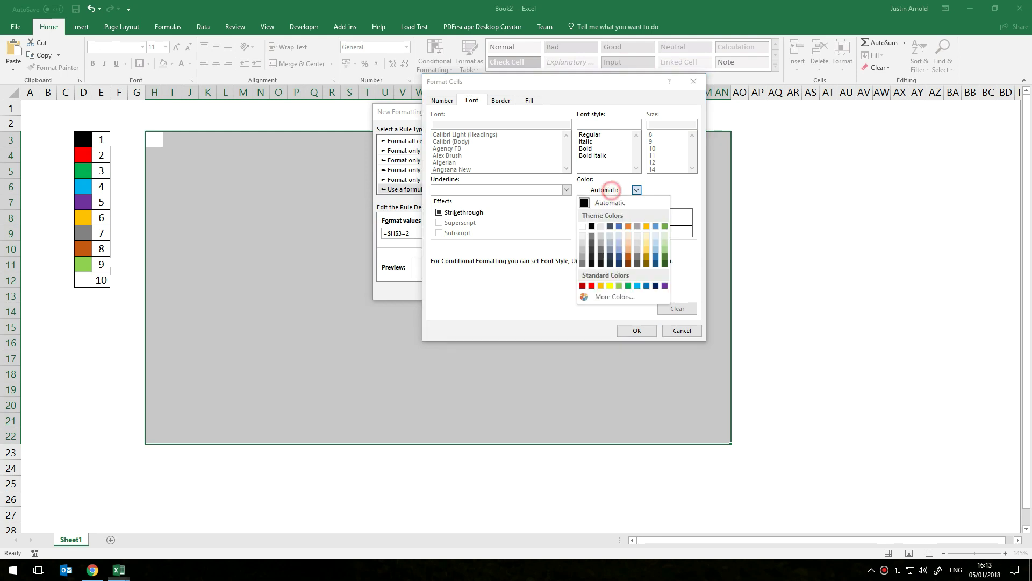
{"action": "left_click", "coordinate": [592, 285]}
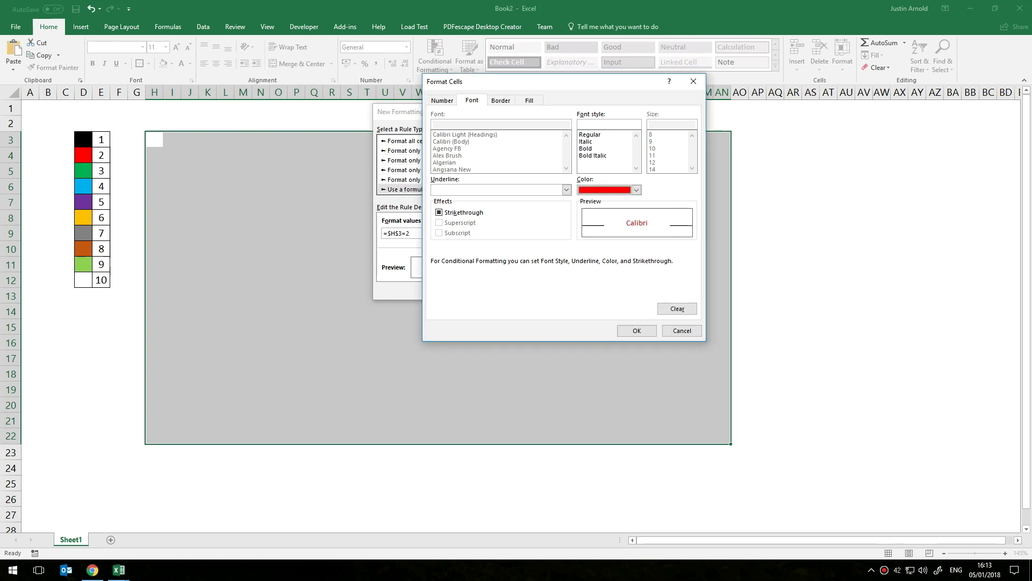
Try yellow and then black as the font colour of the =$H$3=2 rule
{"action": "left_click", "coordinate": [636, 190]}
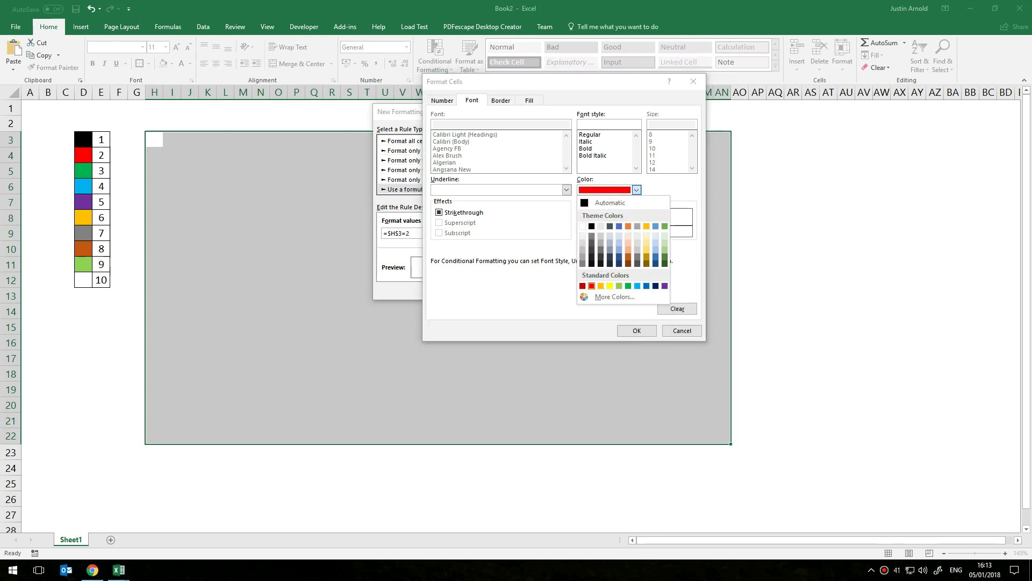
{"action": "left_click", "coordinate": [612, 288]}
{"action": "left_click", "coordinate": [636, 330]}
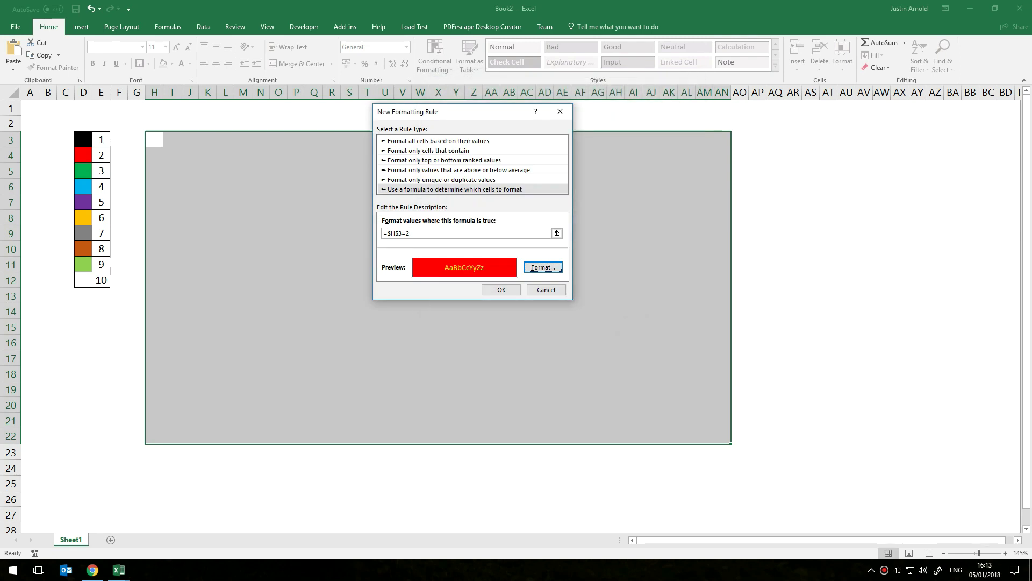
{"action": "left_click", "coordinate": [542, 267]}
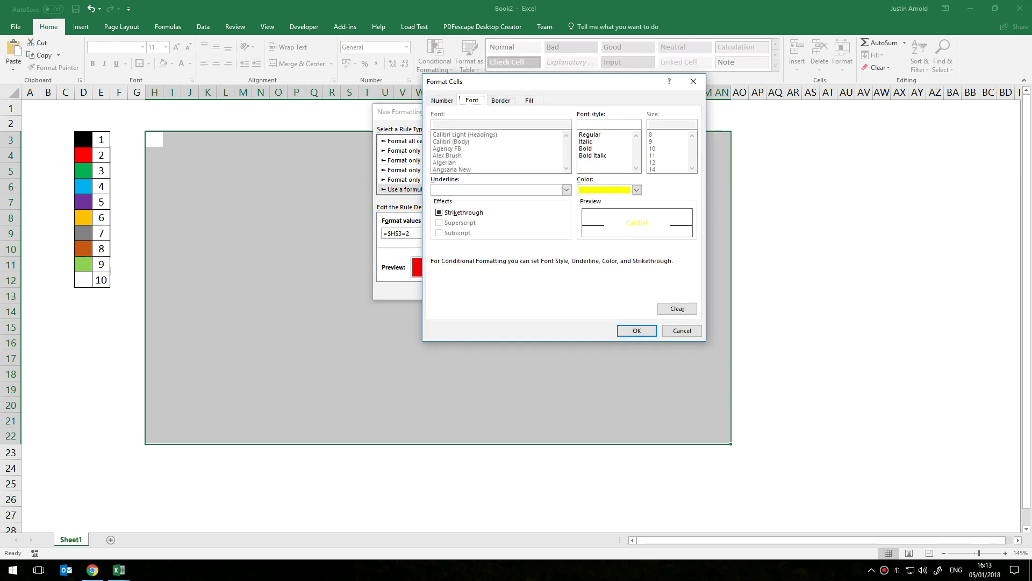
{"action": "left_click", "coordinate": [603, 190]}
{"action": "left_click", "coordinate": [592, 226]}
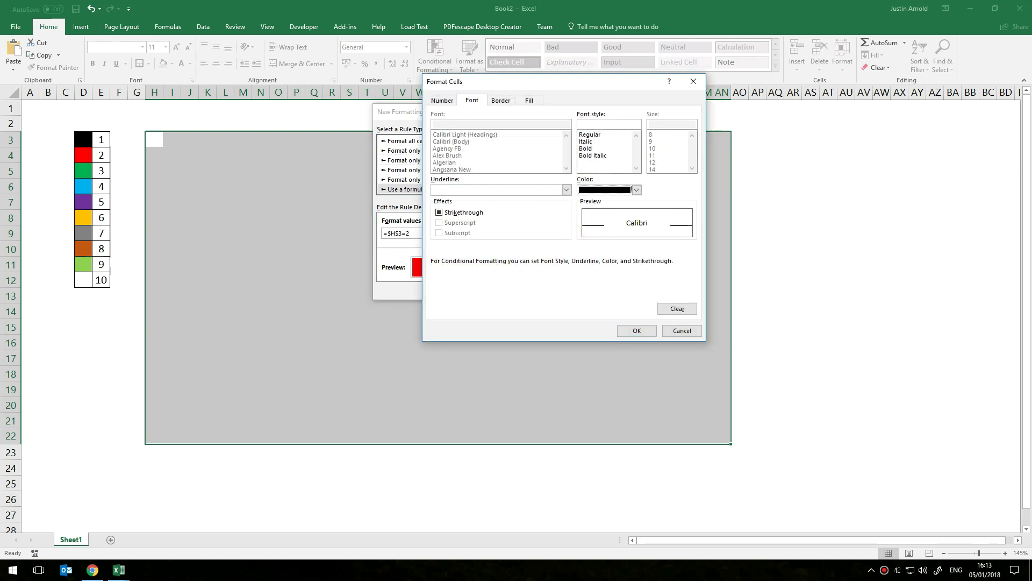
{"action": "left_click", "coordinate": [633, 331]}
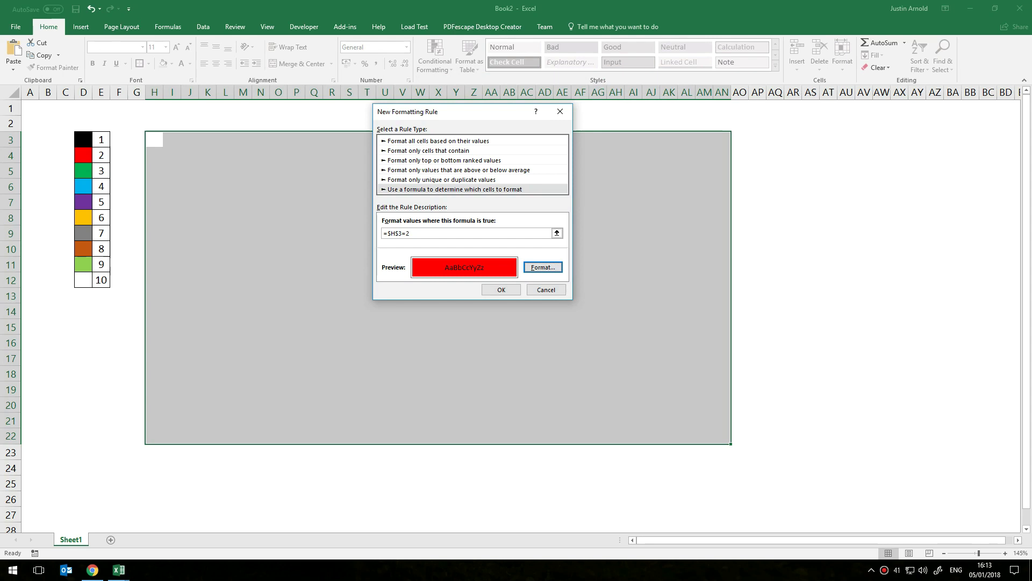
Set the font colour of the =$H$3=2 rule to red, matching its red fill
{"action": "left_click", "coordinate": [540, 268]}
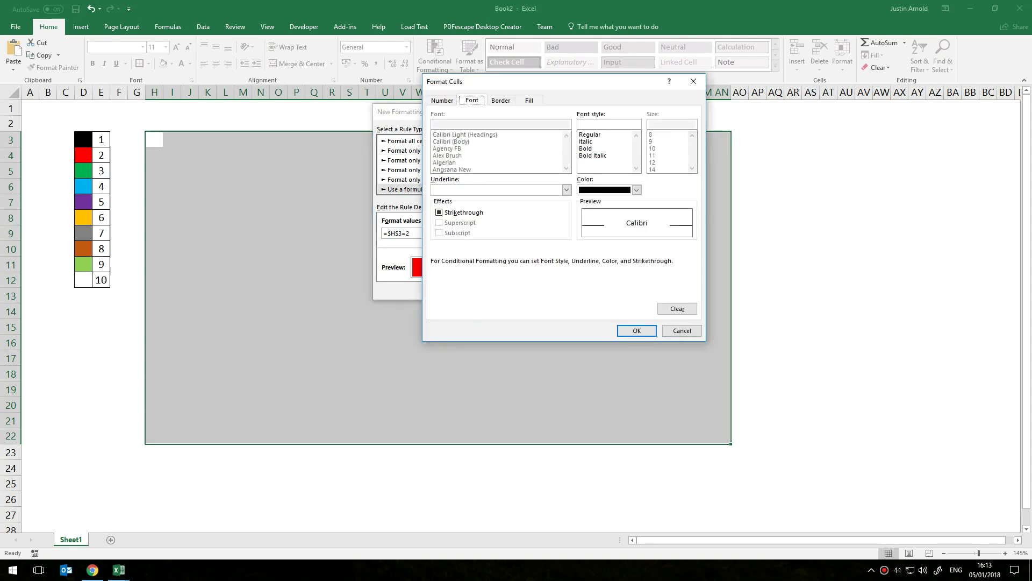
{"action": "left_click", "coordinate": [637, 190]}
{"action": "left_click", "coordinate": [592, 286]}
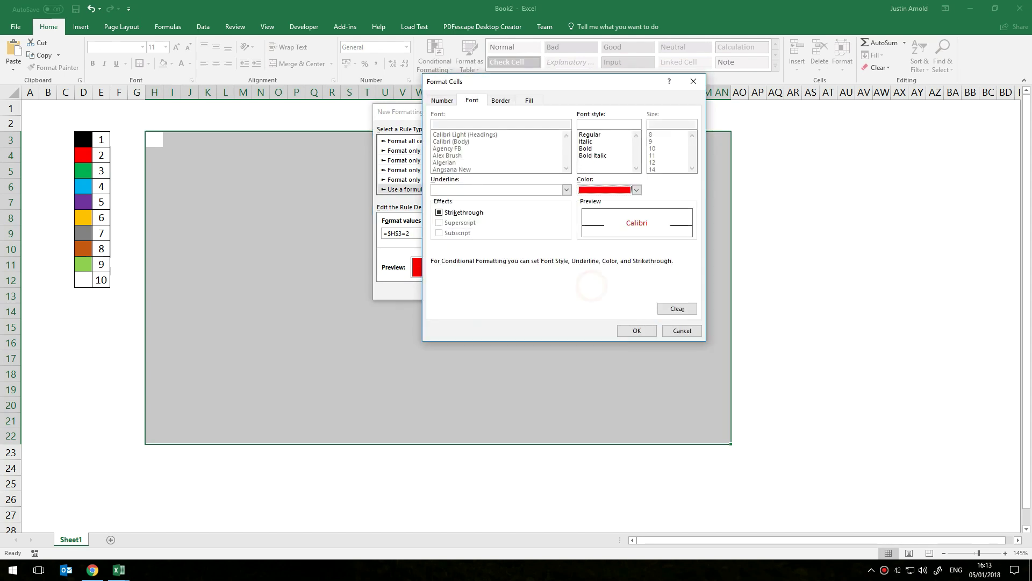
{"action": "left_click", "coordinate": [529, 100]}
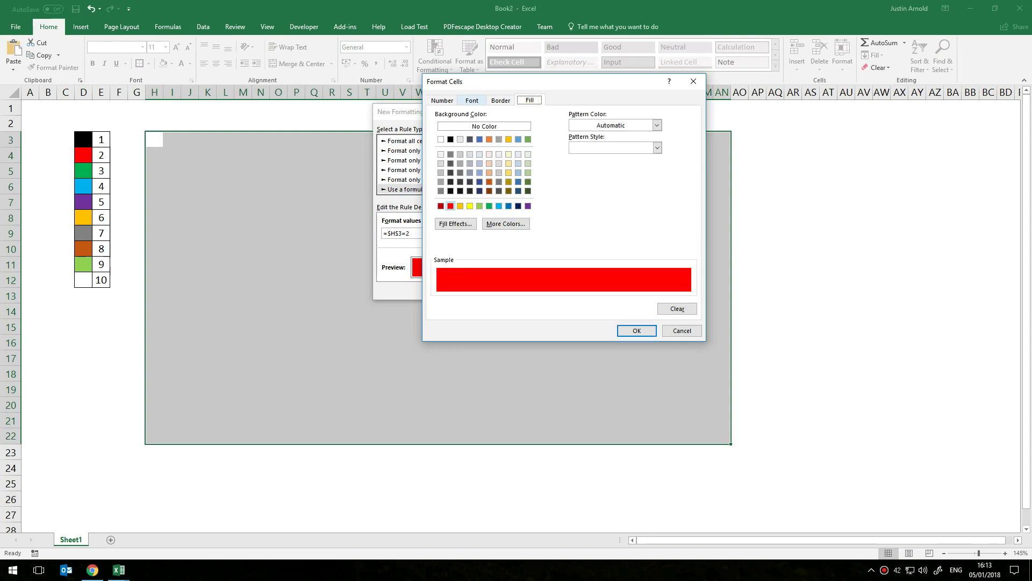
{"action": "left_click", "coordinate": [472, 101]}
{"action": "left_click", "coordinate": [635, 331]}
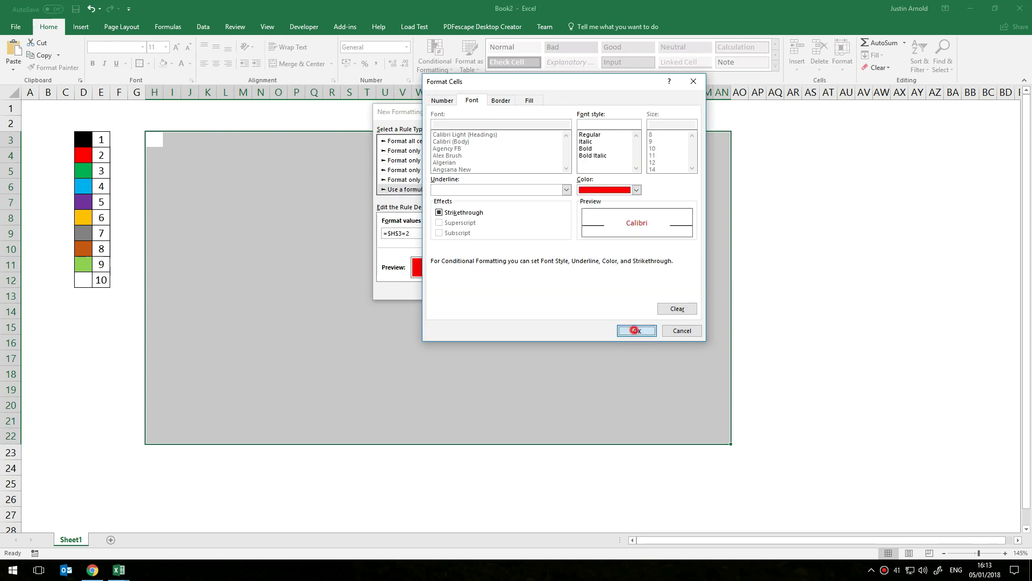
Make the cell reference relative so the red rule's formula reads =H3=2, and save the rule
{"action": "left_click", "coordinate": [396, 233]}
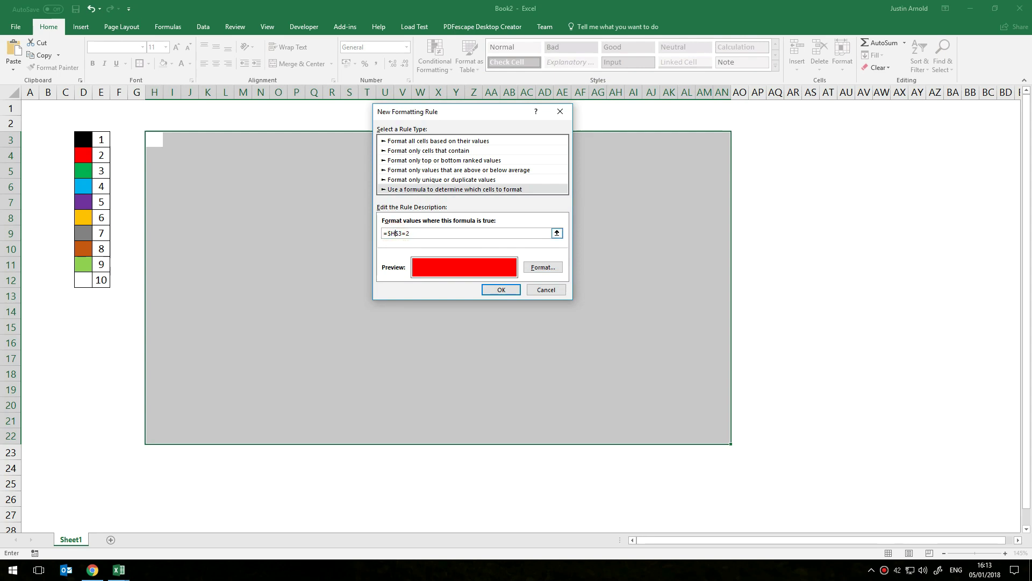
{"action": "key", "text": "F4"}
{"action": "key", "text": "F4"}
{"action": "key", "text": "F4"}
{"action": "left_click", "coordinate": [418, 233]}
{"action": "left_click", "coordinate": [501, 289]}
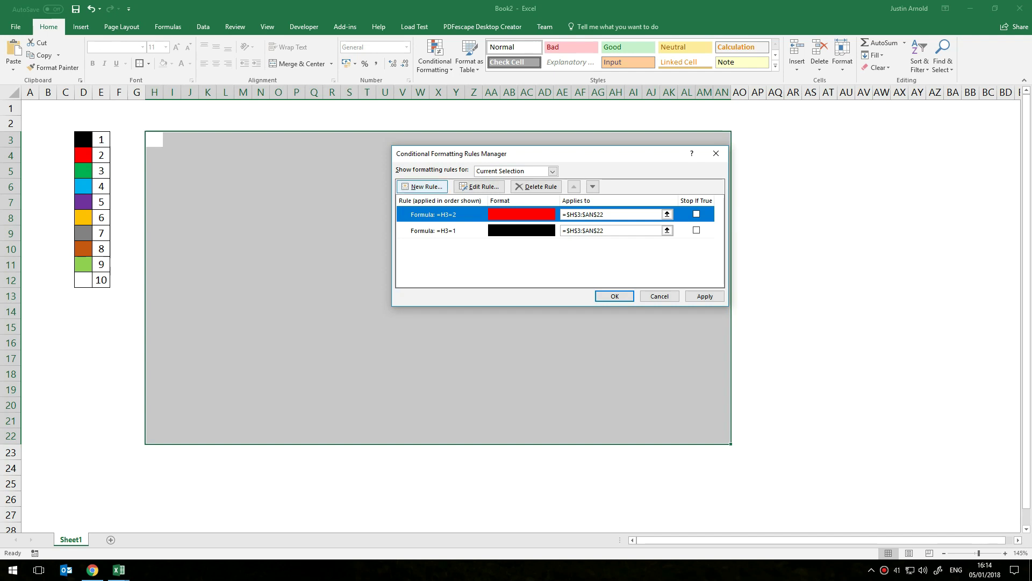
Add a third formula-based formatting rule with the formula =$H$3=3
{"action": "left_click", "coordinate": [422, 186]}
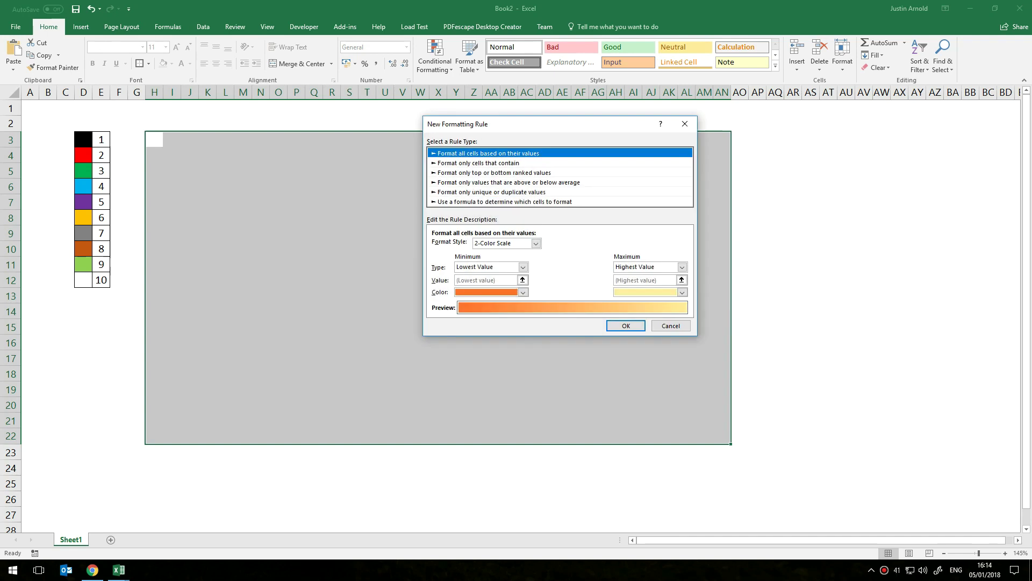
{"action": "left_click", "coordinate": [457, 201]}
{"action": "left_click", "coordinate": [454, 246]}
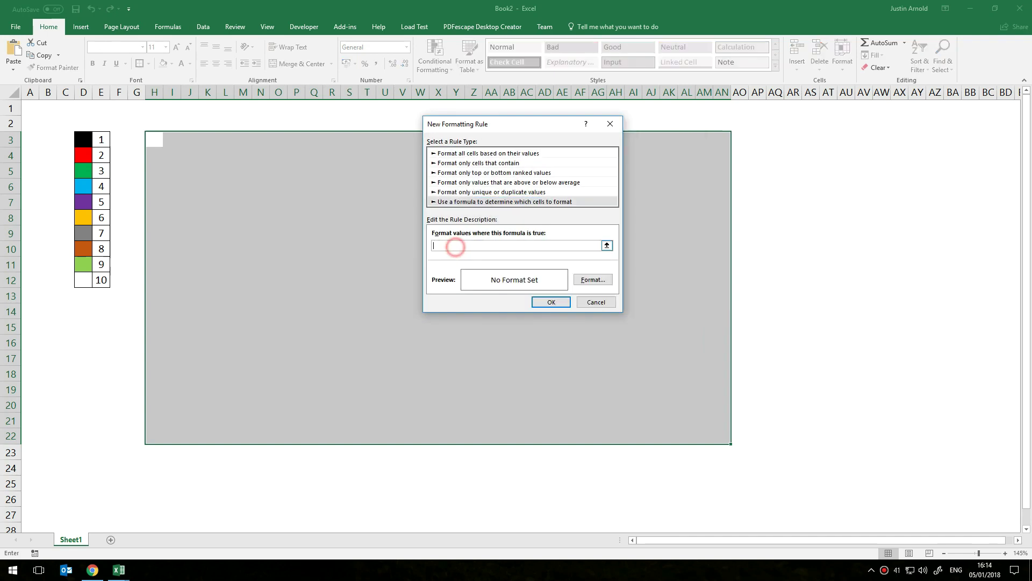
{"action": "type", "text": "="}
{"action": "left_click", "coordinate": [154, 140]}
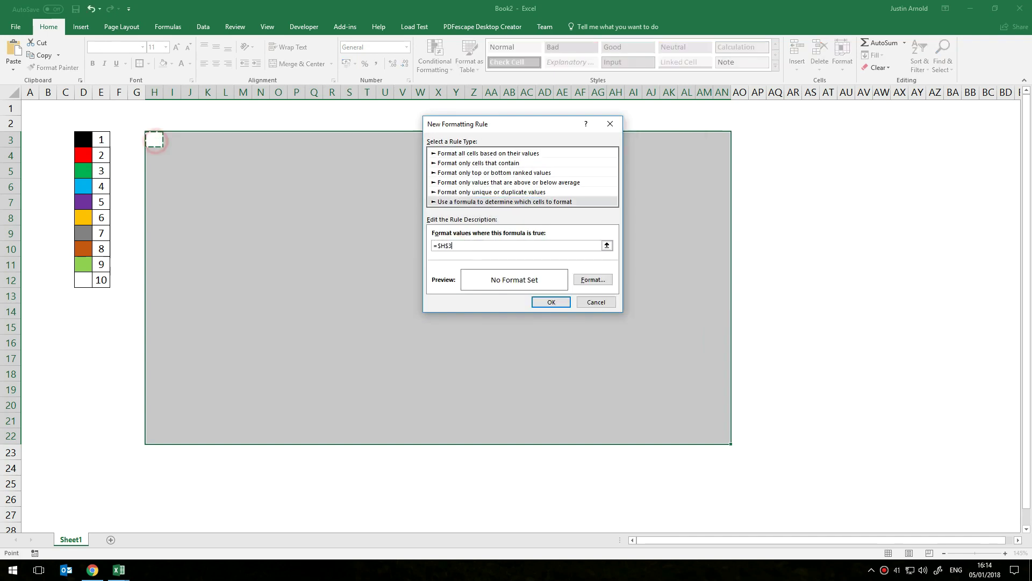
{"action": "type", "text": "=3"}
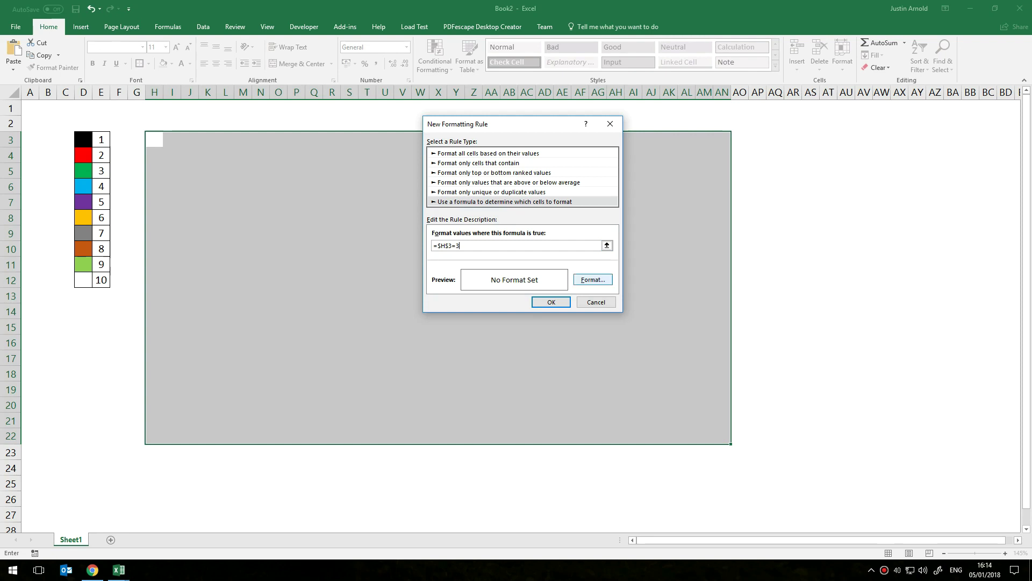
Format the third rule with the standard green as both fill and font colour
{"action": "left_click", "coordinate": [594, 280]}
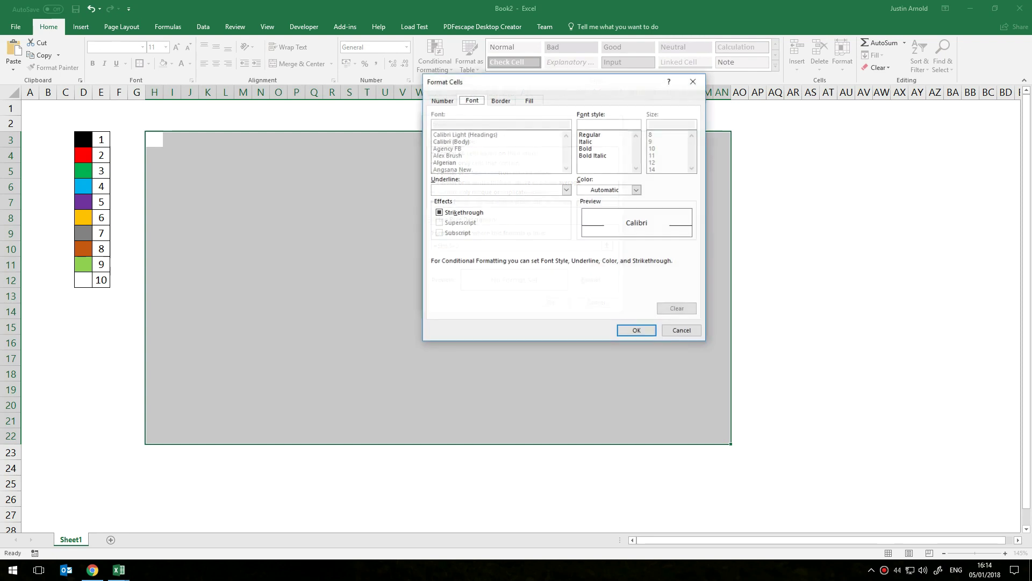
{"action": "left_click", "coordinate": [530, 100]}
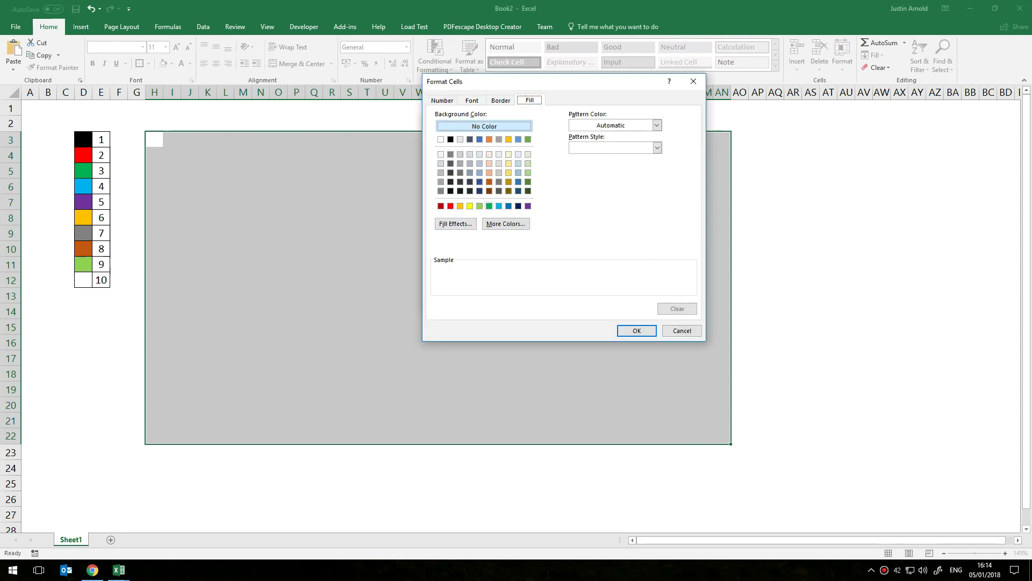
{"action": "left_click", "coordinate": [489, 206]}
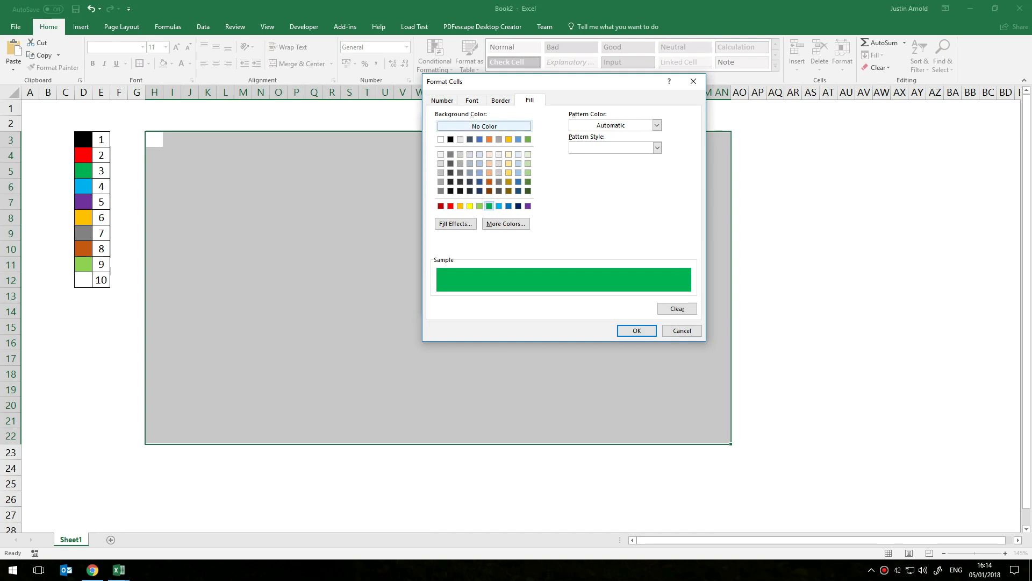
{"action": "left_click", "coordinate": [472, 100]}
{"action": "left_click", "coordinate": [637, 190]}
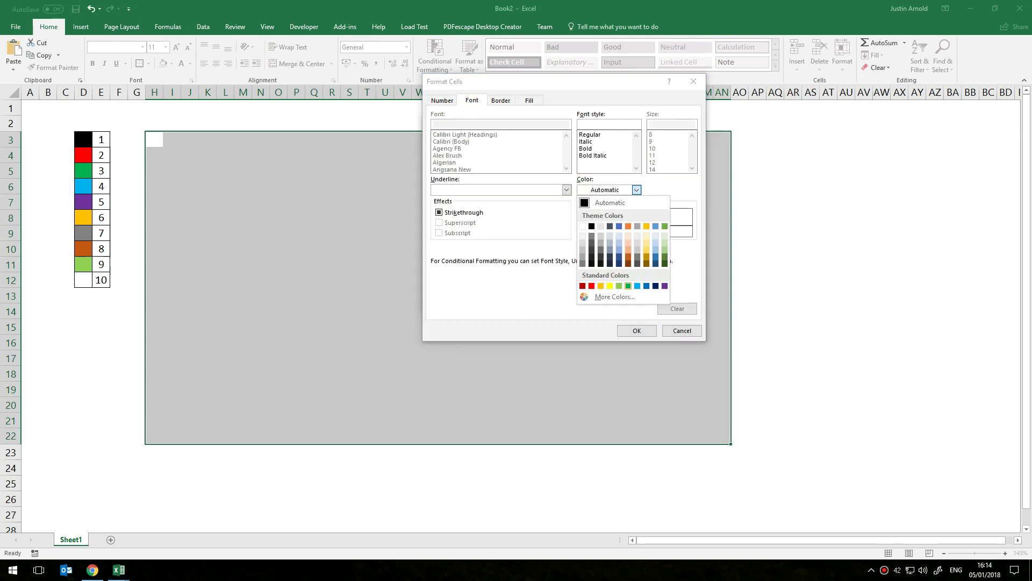
{"action": "left_click", "coordinate": [626, 285]}
{"action": "left_click", "coordinate": [637, 330]}
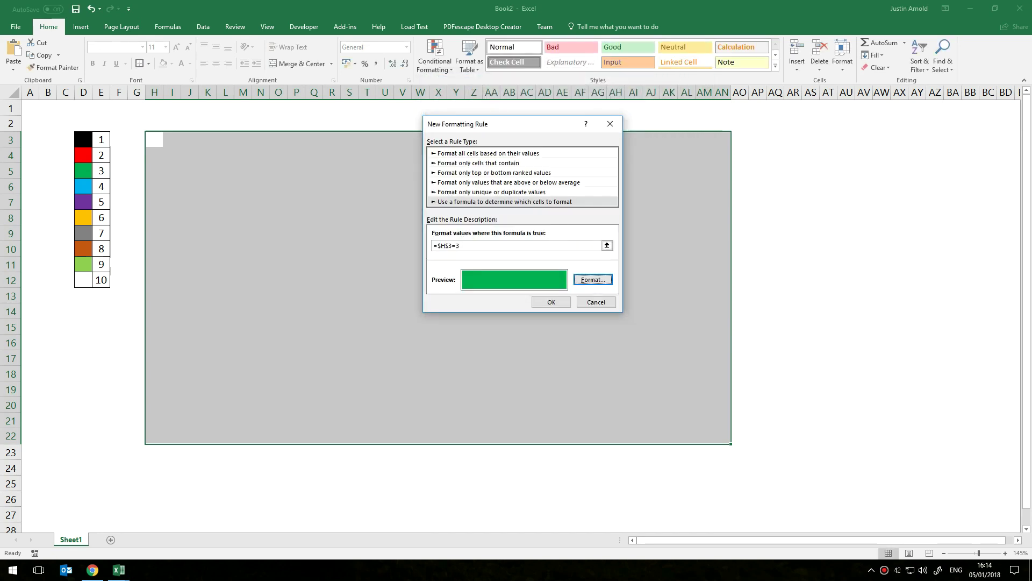
Make the green rule's reference relative so it reads =H3=3, and apply the rules to the drawing area
{"action": "key", "text": "F4"}
{"action": "key", "text": "F4"}
{"action": "key", "text": "F4"}
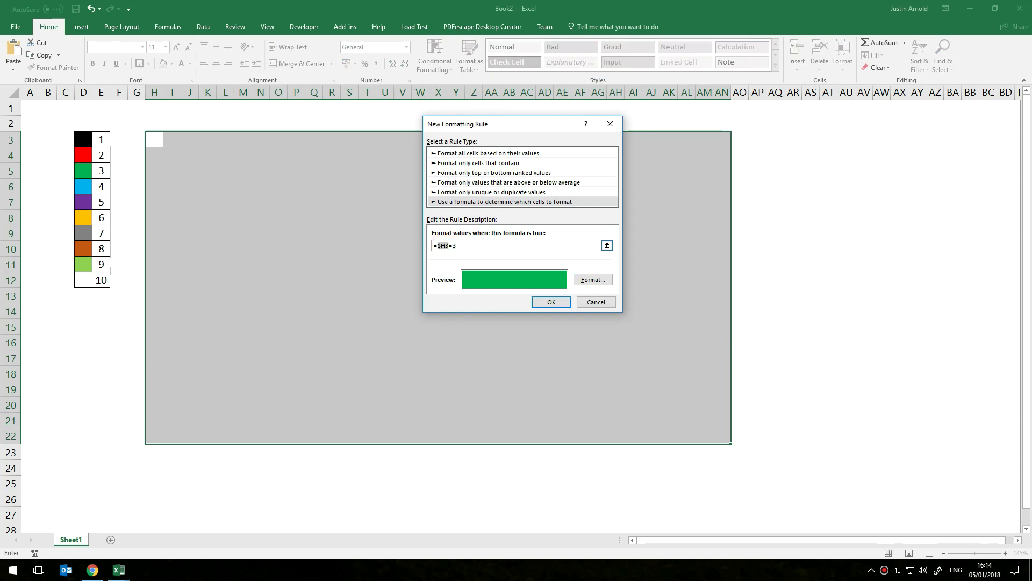
{"action": "left_click", "coordinate": [549, 300]}
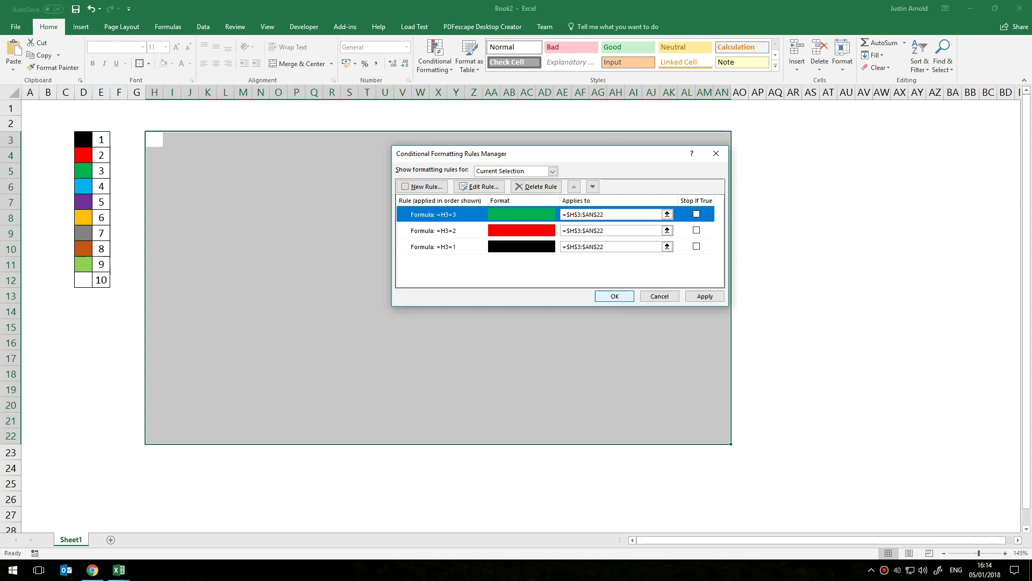
{"action": "left_click", "coordinate": [613, 294]}
Test the black rule by entering 1 in cells M7, AA7, AI12, Y17, O17, R12 and AG18
{"action": "left_click", "coordinate": [334, 247]}
{"action": "left_click", "coordinate": [243, 200]}
{"action": "type", "text": "1"}
{"action": "left_click", "coordinate": [491, 201]}
{"action": "type", "text": "1"}
{"action": "left_click", "coordinate": [633, 280]}
{"action": "type", "text": "1"}
{"action": "left_click", "coordinate": [455, 358]}
{"action": "type", "text": "1"}
{"action": "left_click", "coordinate": [277, 363]}
{"action": "type", "text": "1"}
{"action": "left_click", "coordinate": [333, 280]}
{"action": "type", "text": "1"}
{"action": "left_click", "coordinate": [598, 374]}
{"action": "type", "text": "1"}
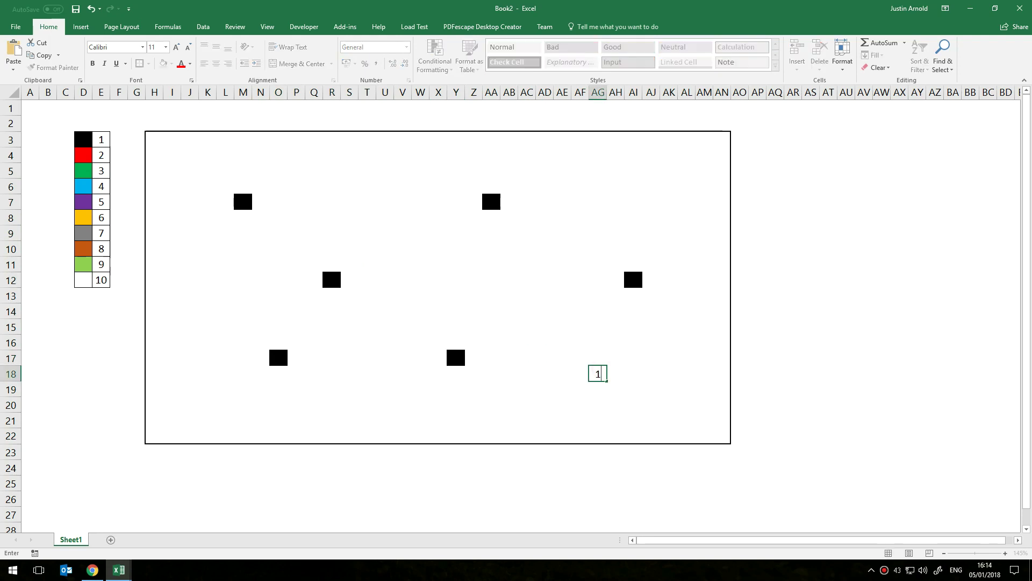
Test the red rule by entering 2 in cells AI5, AE11, V7, L13, T16, P5, R8, Y12 and AB18
{"action": "left_click", "coordinate": [633, 170]}
{"action": "type", "text": "2"}
{"action": "left_click", "coordinate": [562, 263]}
{"action": "type", "text": "2"}
{"action": "left_click", "coordinate": [401, 202]}
{"action": "type", "text": "2"}
{"action": "left_click", "coordinate": [219, 288]}
{"action": "type", "text": "2"}
{"action": "left_click", "coordinate": [366, 343]}
{"action": "type", "text": "2"}
{"action": "left_click", "coordinate": [334, 219]}
{"action": "type", "text": "2"}
{"action": "left_click", "coordinate": [457, 279]}
{"action": "type", "text": "2"}
{"action": "left_click", "coordinate": [509, 378]}
{"action": "type", "text": "2"}
Test the green rule by entering 3 in cells AE7, W14, N11, I7, J18, S20, AD14, AL20 and AI9
{"action": "left_click", "coordinate": [563, 203]}
{"action": "type", "text": "3"}
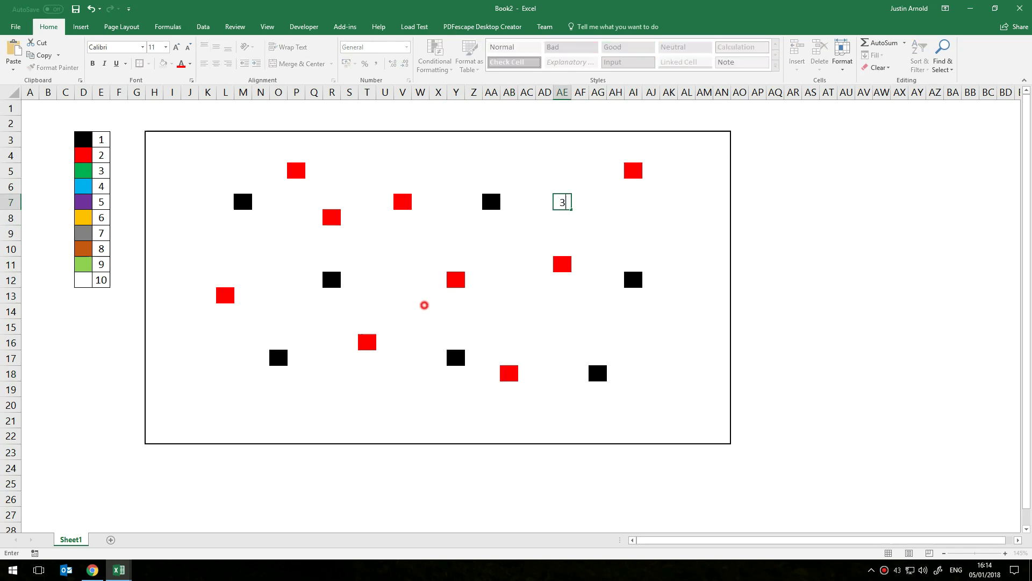
{"action": "left_click", "coordinate": [422, 310]}
{"action": "type", "text": "3"}
{"action": "left_click", "coordinate": [258, 261]}
{"action": "type", "text": "3"}
{"action": "left_click", "coordinate": [175, 201]}
{"action": "type", "text": "3"}
{"action": "left_click", "coordinate": [188, 371]}
{"action": "type", "text": "3"}
{"action": "left_click", "coordinate": [347, 402]}
{"action": "type", "text": "3"}
{"action": "left_click", "coordinate": [544, 312]}
{"action": "type", "text": "3"}
{"action": "left_click", "coordinate": [686, 404]}
{"action": "type", "text": "3"}
{"action": "left_click", "coordinate": [686, 263]}
{"action": "left_click", "coordinate": [633, 233]}
{"action": "type", "text": "3"}
{"action": "left_click", "coordinate": [698, 193]}
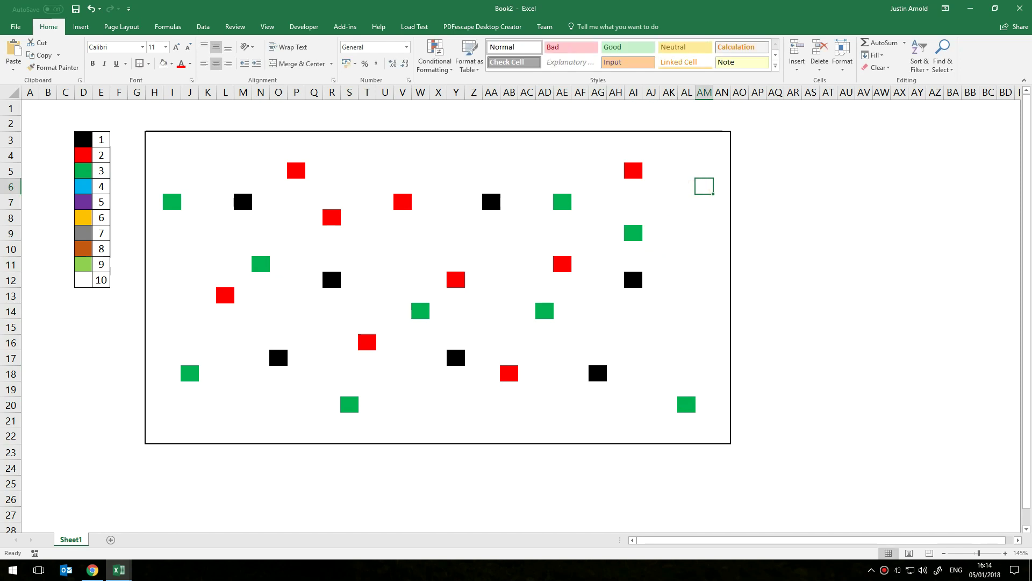
Copy the whole drawing area H3:AN22 and paste it at cell A1 of a new worksheet
{"action": "left_click", "coordinate": [153, 139]}
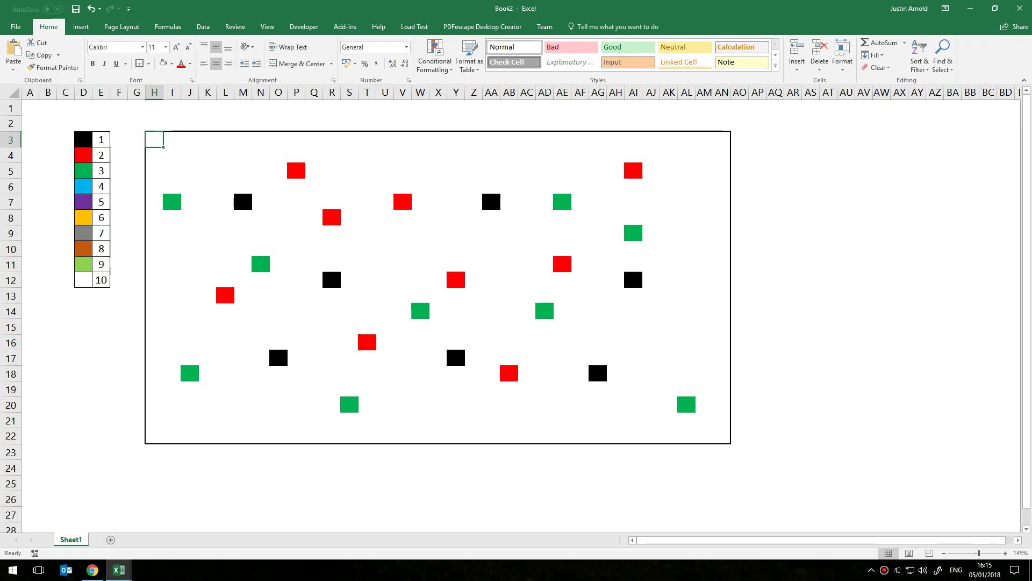
{"action": "mouse_move", "coordinate": [154, 139]}
{"action": "left_mouse_down"}
{"action": "mouse_move", "coordinate": [575, 313]}
{"action": "mouse_move", "coordinate": [730, 443]}
{"action": "left_mouse_up"}
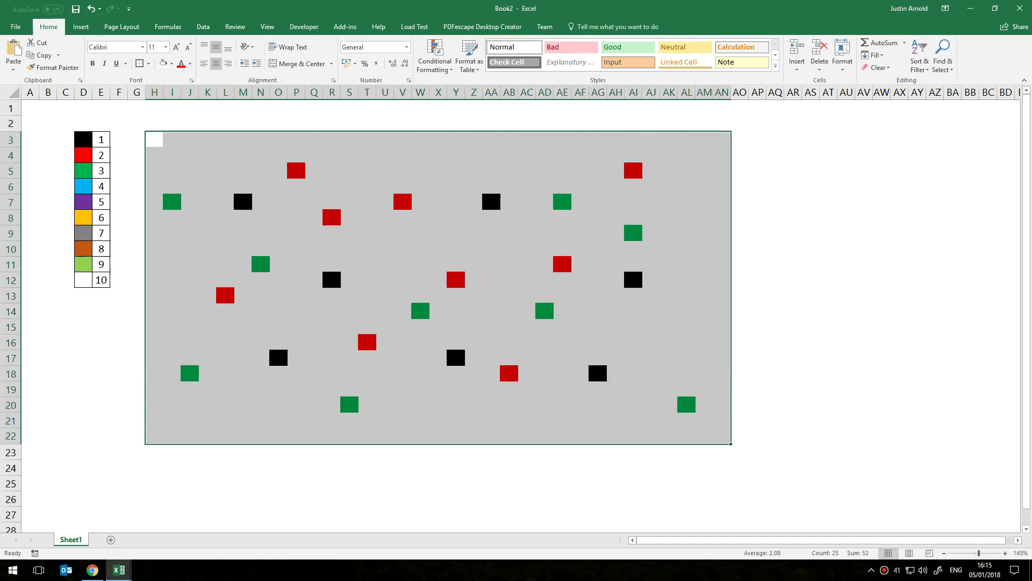
{"action": "left_click", "coordinate": [221, 155]}
{"action": "left_click_drag", "start_coordinate": [154, 140], "coordinate": [730, 443]}
{"action": "key", "text": "ctrl+c"}
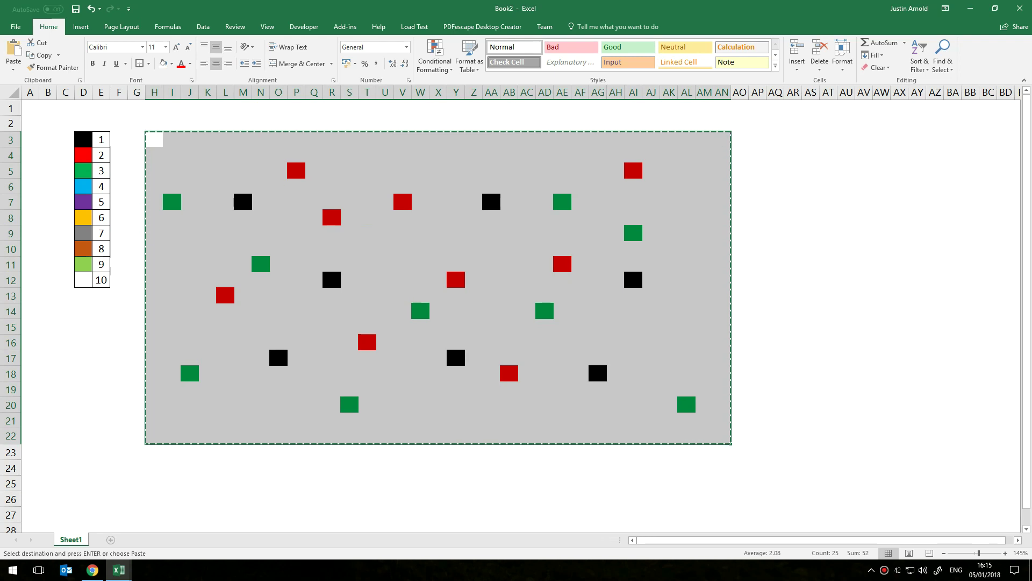
{"action": "left_click", "coordinate": [111, 539]}
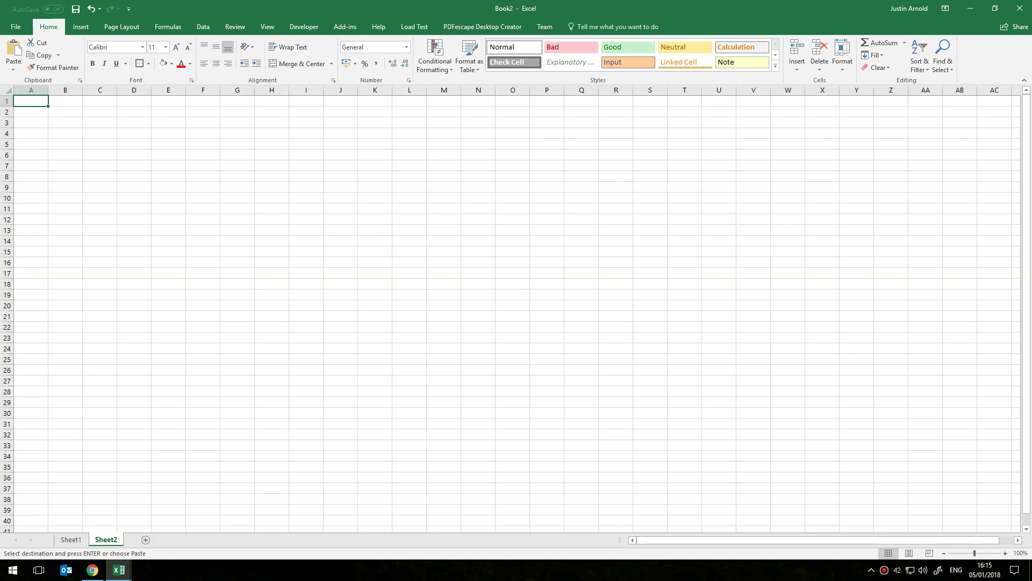
{"action": "key", "text": "ctrl+v"}
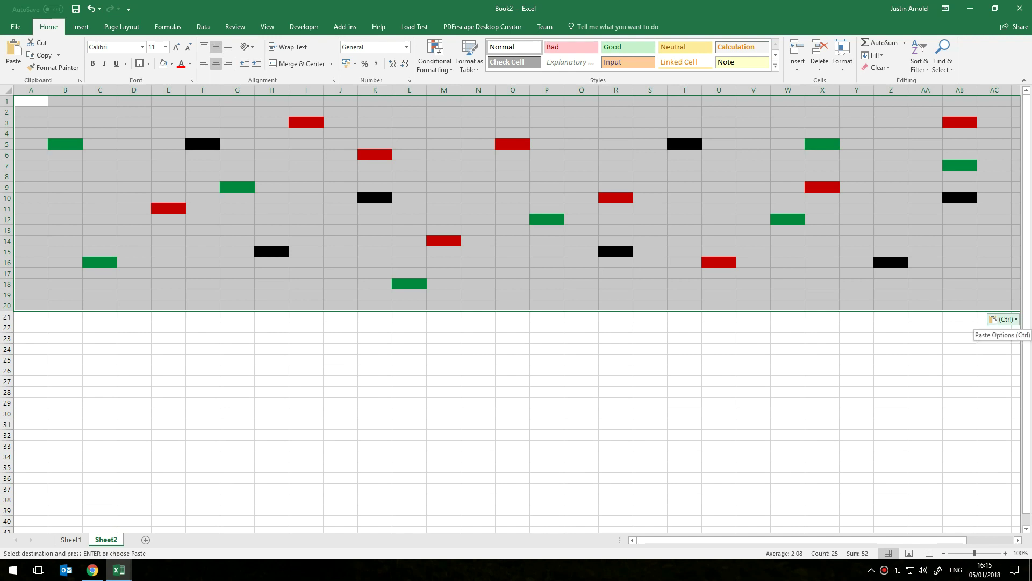
Undo the full paste on Sheet2 and paste the copied drawing area at cell A1 as values only
{"action": "key", "text": "ctrl+z"}
{"action": "key", "text": "ctrl+z"}
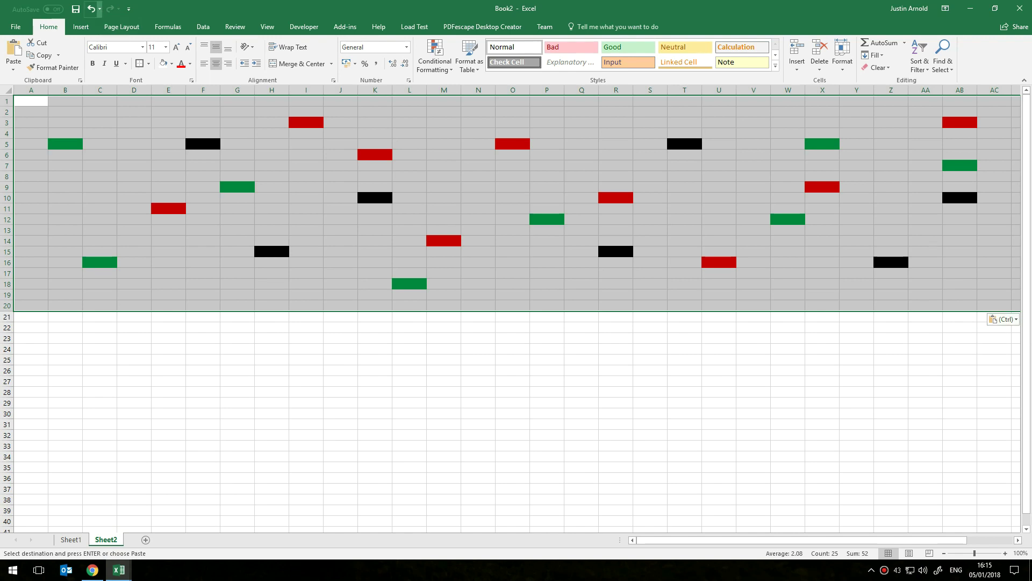
{"action": "left_click", "coordinate": [33, 104]}
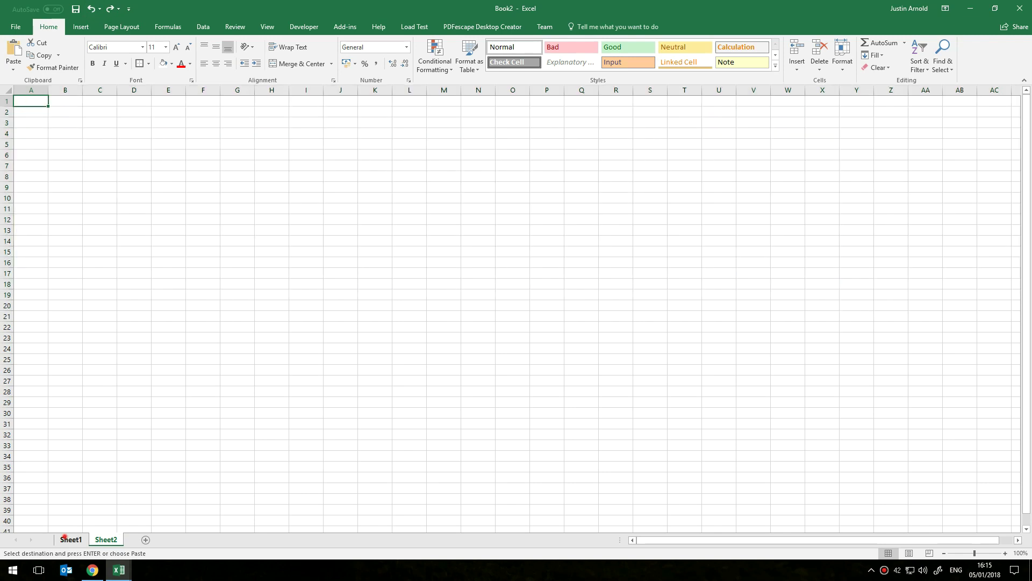
{"action": "left_click", "coordinate": [70, 539]}
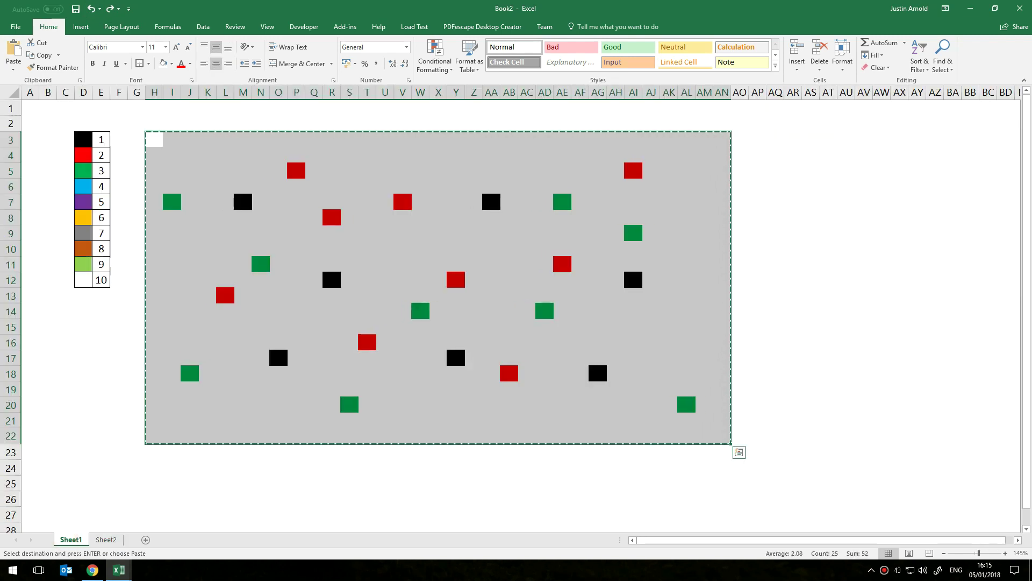
{"action": "left_click", "coordinate": [106, 539]}
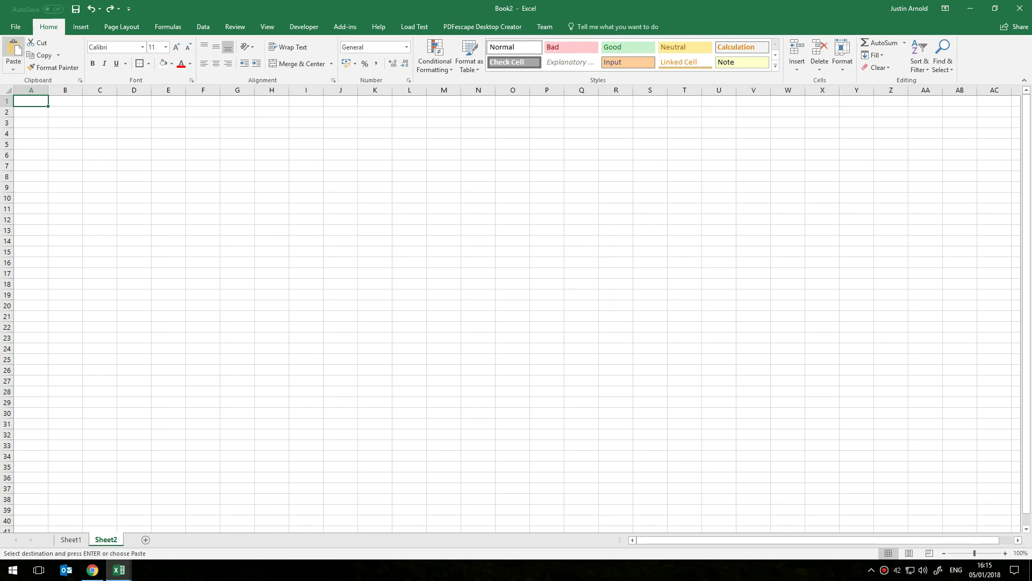
{"action": "left_click", "coordinate": [13, 66]}
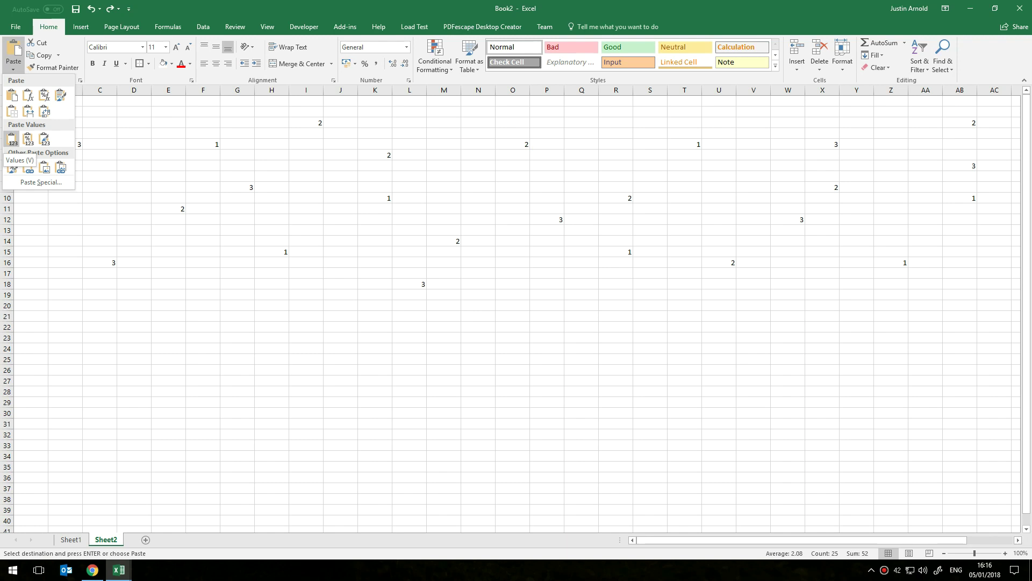
{"action": "left_click", "coordinate": [12, 139]}
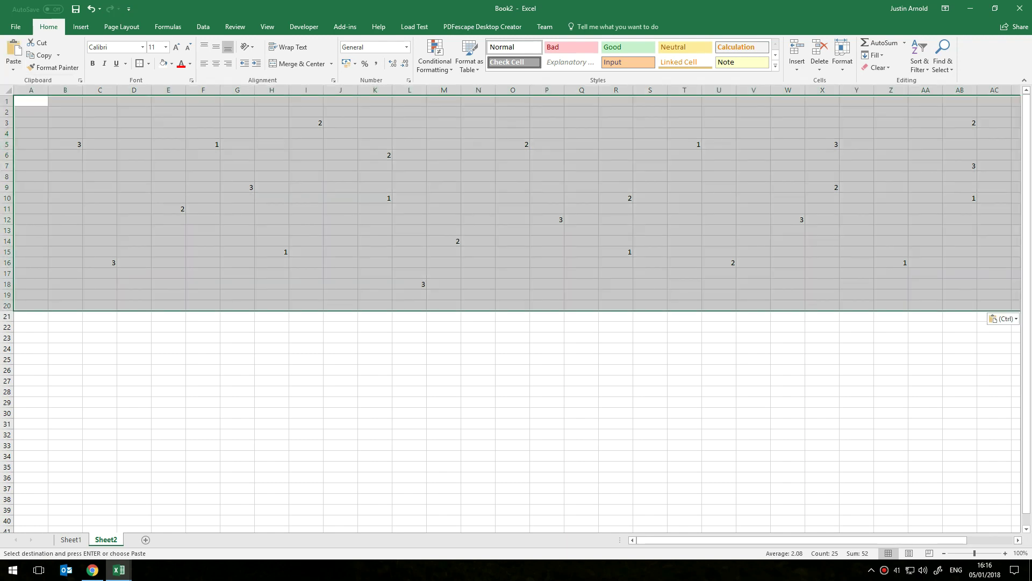
Centre the pasted numbers horizontally and vertically, and narrow all columns of Sheet2 to one equal width
{"action": "left_click", "coordinate": [215, 63]}
{"action": "left_click", "coordinate": [215, 47]}
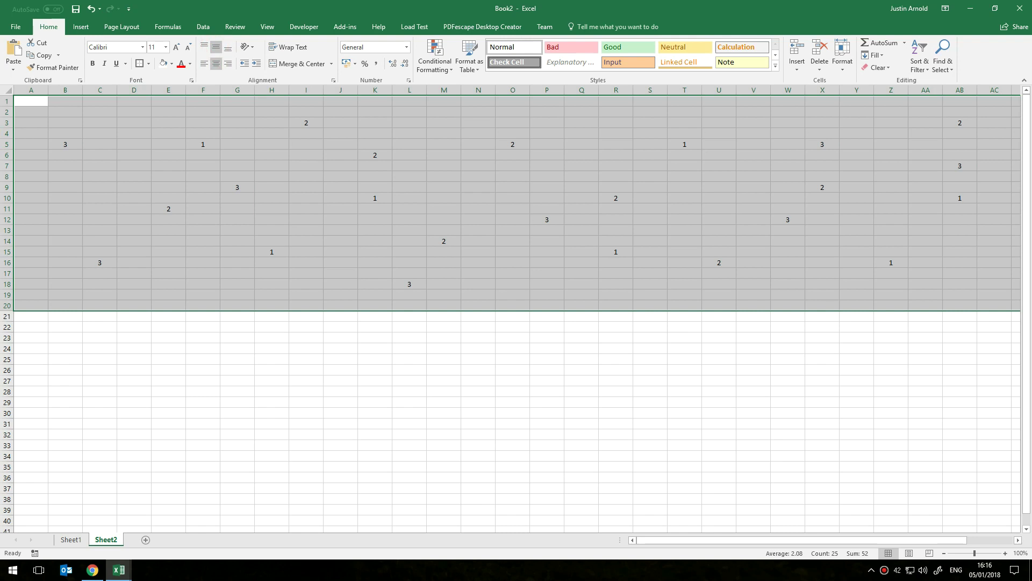
{"action": "left_click_drag", "start_coordinate": [82, 90], "coordinate": [65, 89]}
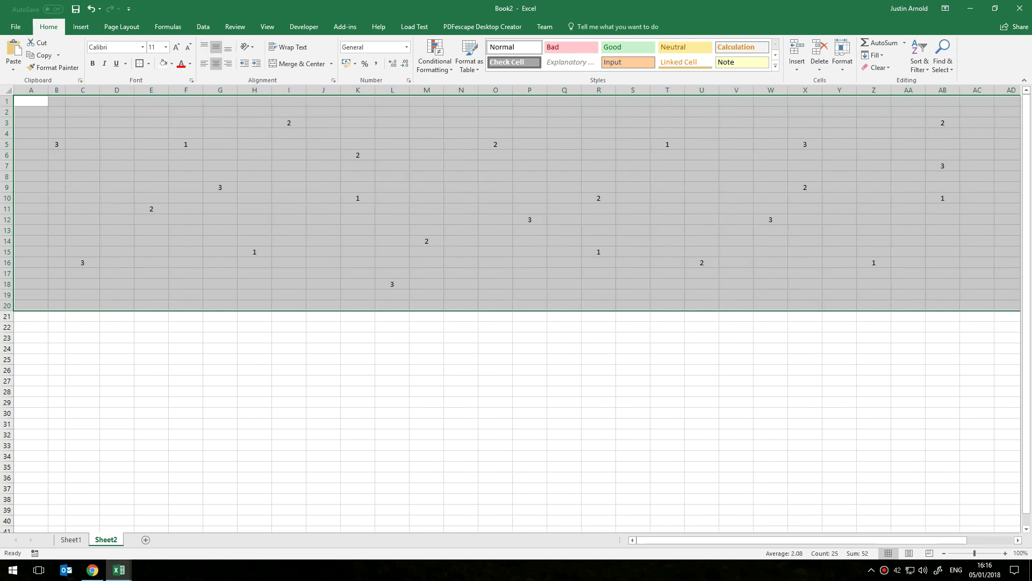
{"action": "key", "text": "ctrl+a"}
{"action": "left_click_drag", "start_coordinate": [100, 90], "coordinate": [81, 90]}
Select the block of numbers from cell AE18 back to A1 on Sheet2
{"action": "left_click", "coordinate": [220, 209]}
{"action": "left_click", "coordinate": [522, 284]}
{"action": "key", "text": "ctrl+shift+Home"}
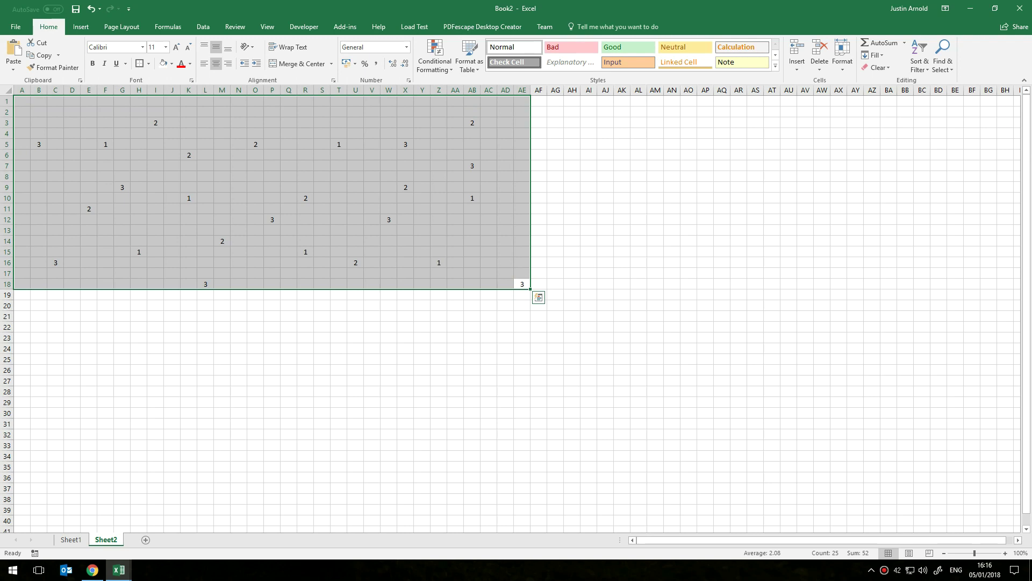
In the Painting By Numbers workbook, copy the number grid I2:AI17 from the Castle Code sheet and paste it at I2 of the Blank sheet
{"action": "mouse_move", "coordinate": [119, 569]}
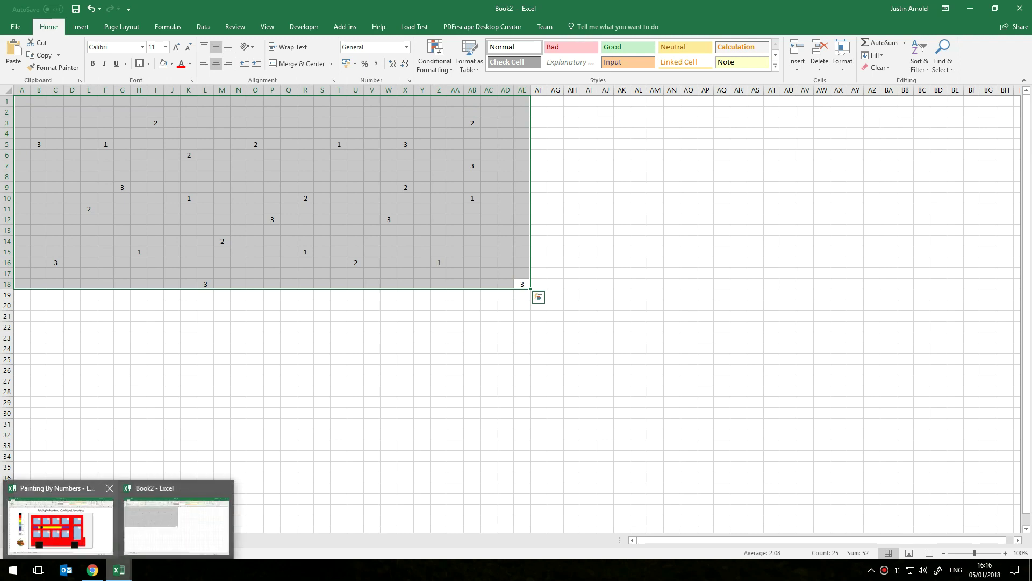
{"action": "left_click", "coordinate": [62, 526]}
{"action": "left_click", "coordinate": [264, 540]}
{"action": "left_click", "coordinate": [282, 269]}
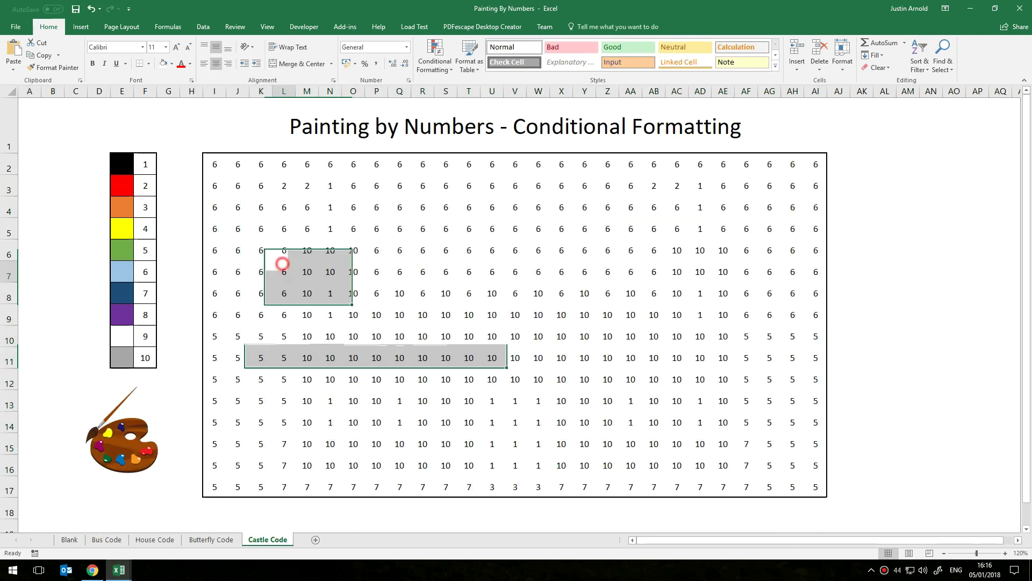
{"action": "left_click_drag", "start_coordinate": [214, 164], "coordinate": [816, 486]}
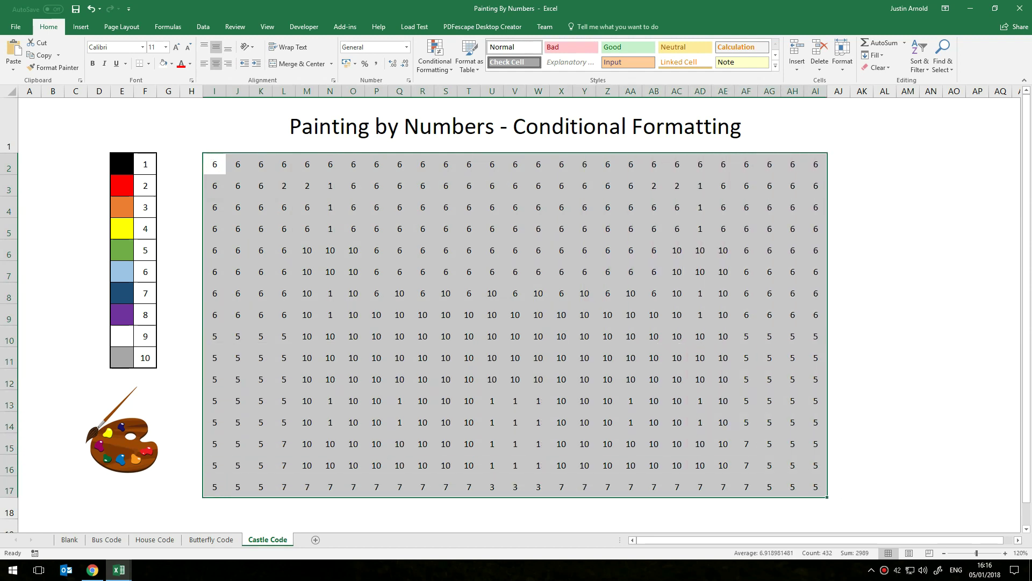
{"action": "key", "text": "ctrl+c"}
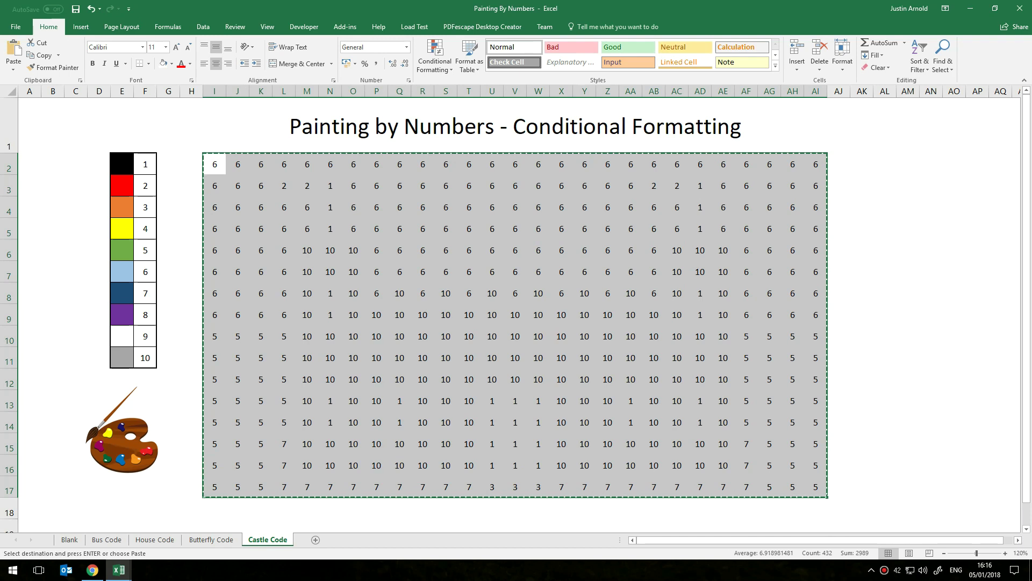
{"action": "left_click", "coordinate": [61, 538]}
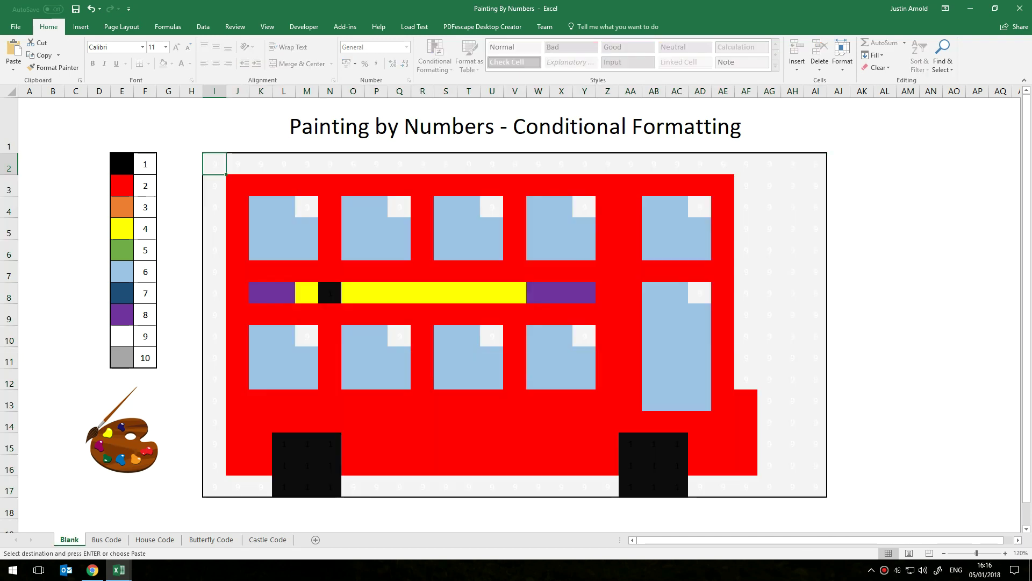
{"action": "key", "text": "ctrl+v"}
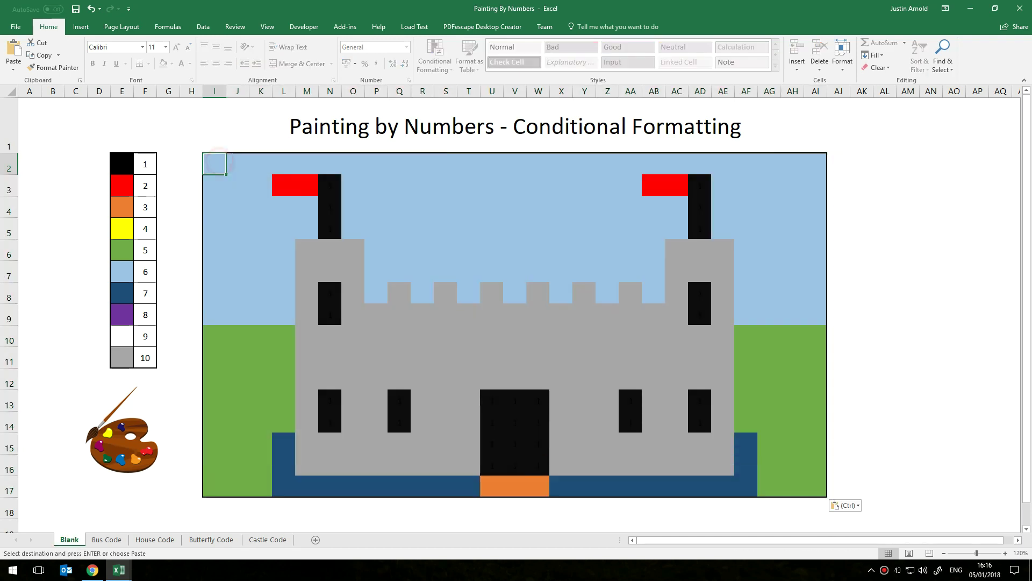